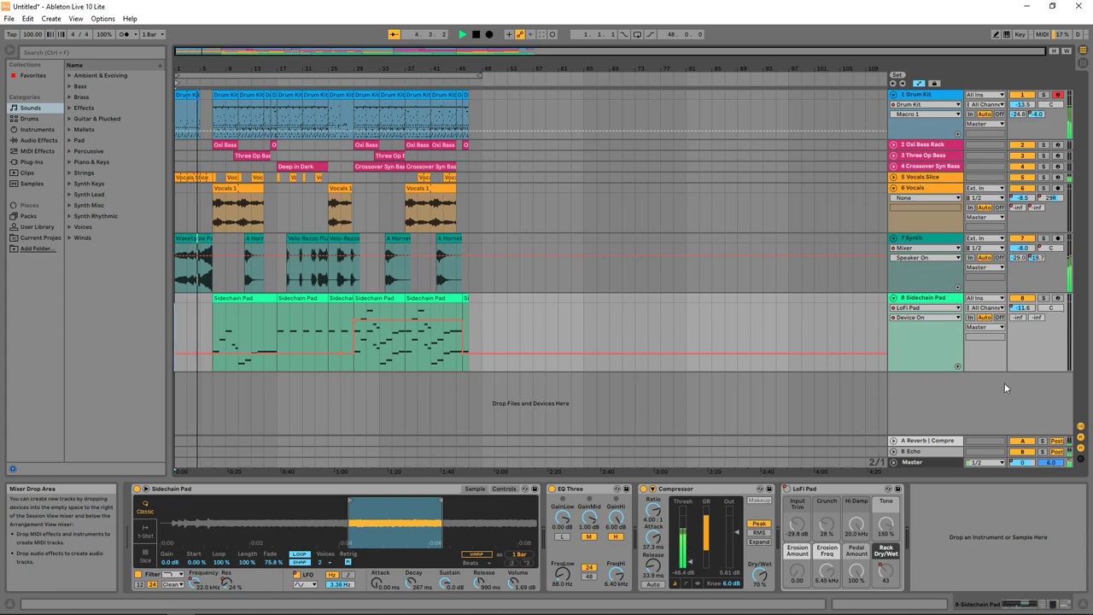
Switch Live to Session View and launch the Drum Kit and Three Op Bass clips.
left_click(931, 340)
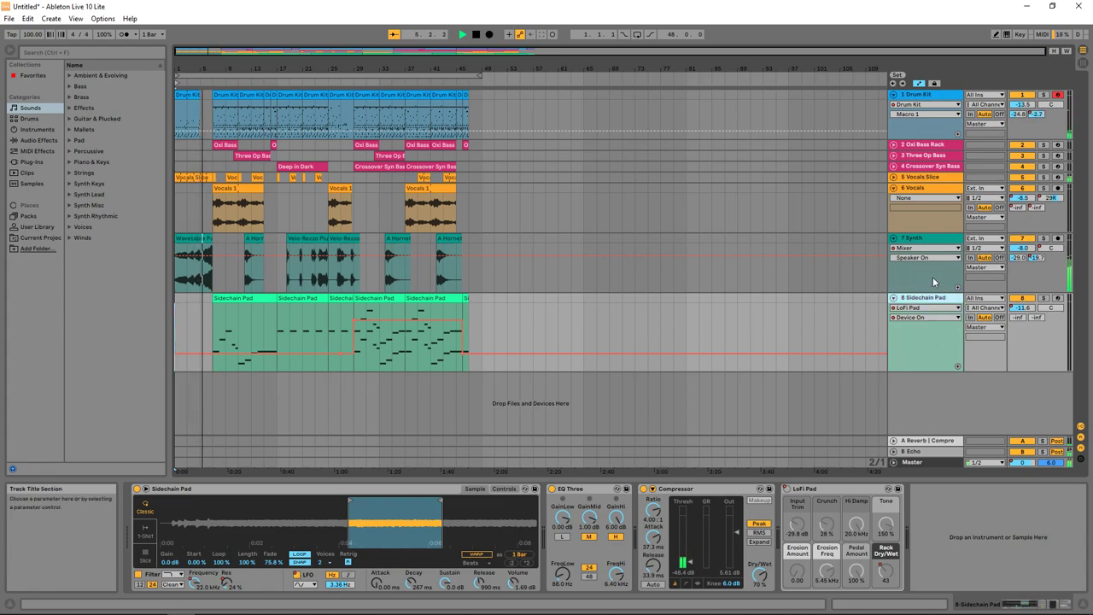
left_click(1082, 65)
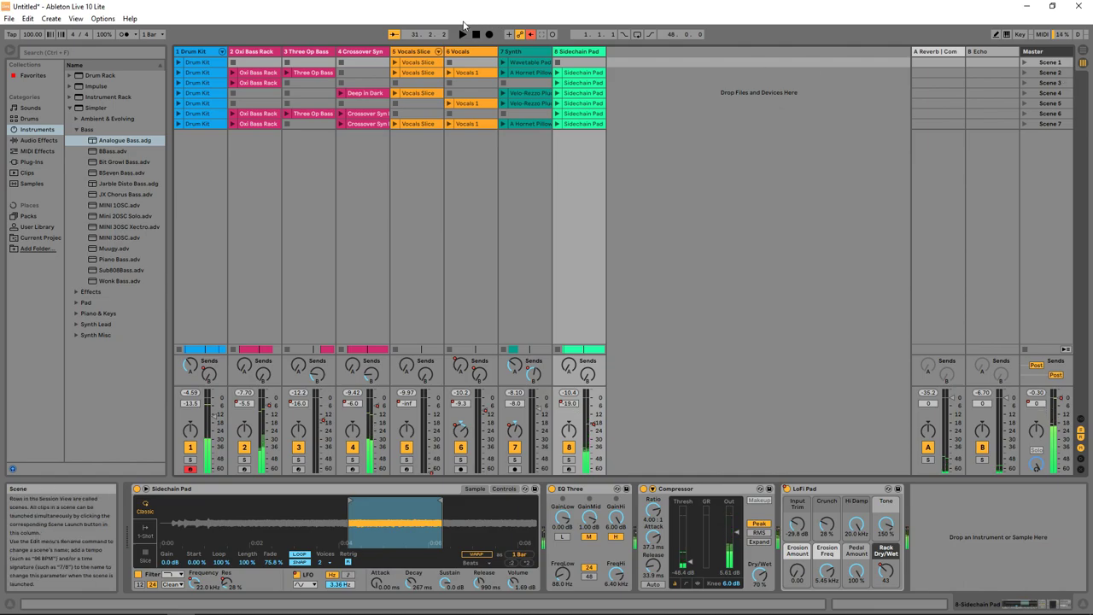
left_click(179, 63)
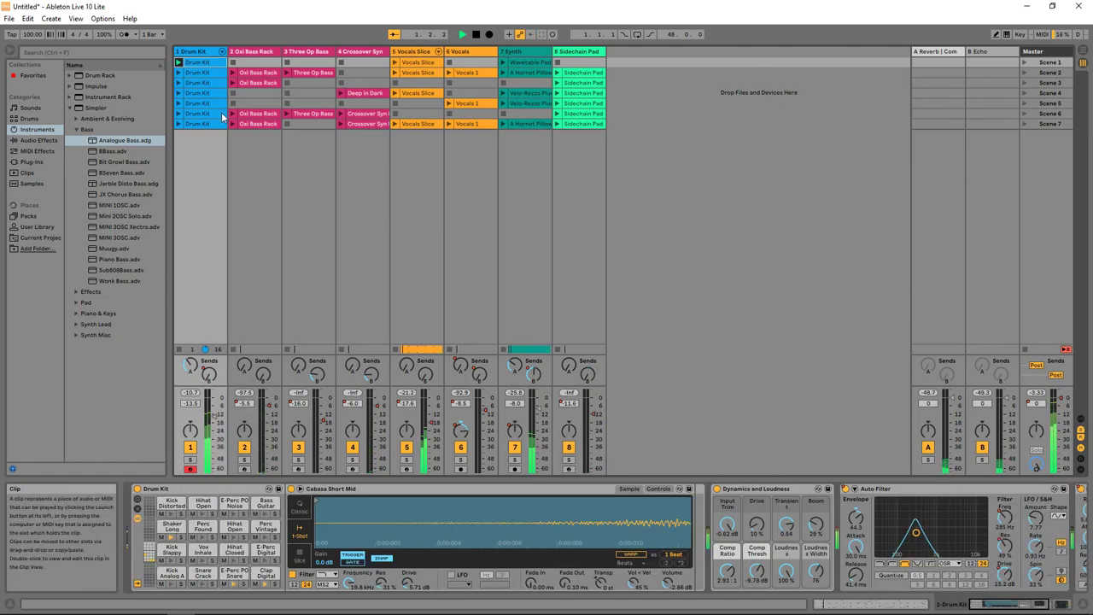
left_click(289, 73)
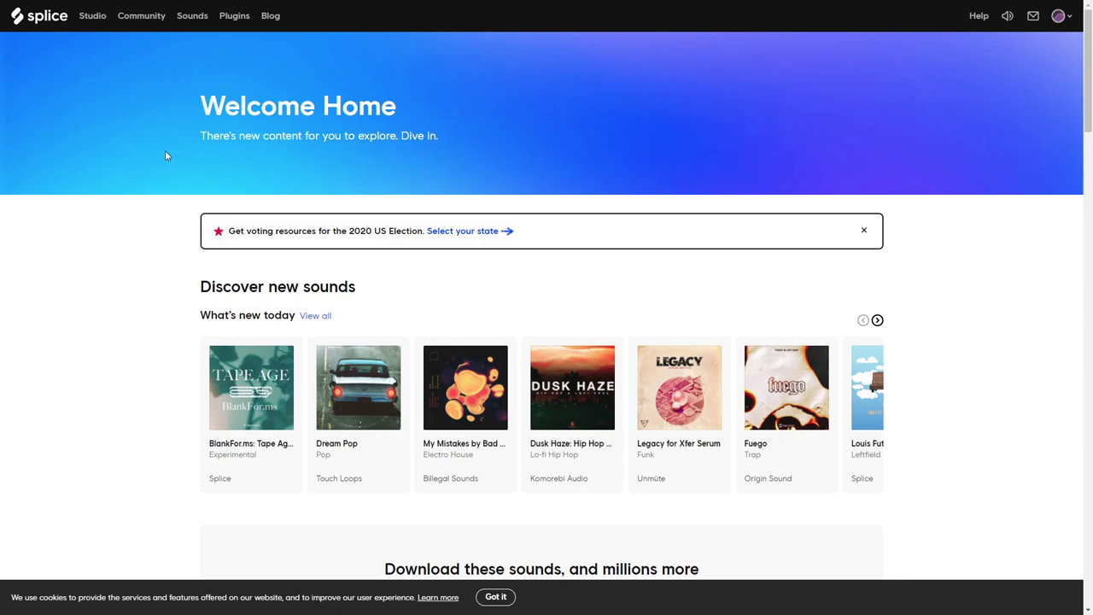
Browse Splice Plugins in the DAW category and open the Live 10 Lite product page.
left_click(234, 16)
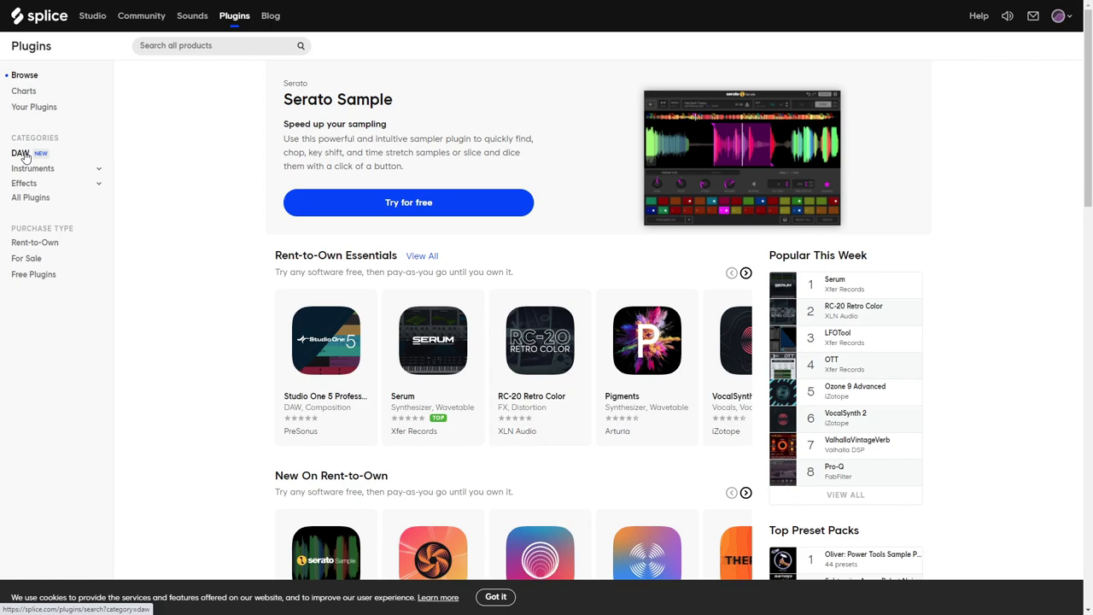
left_click(20, 154)
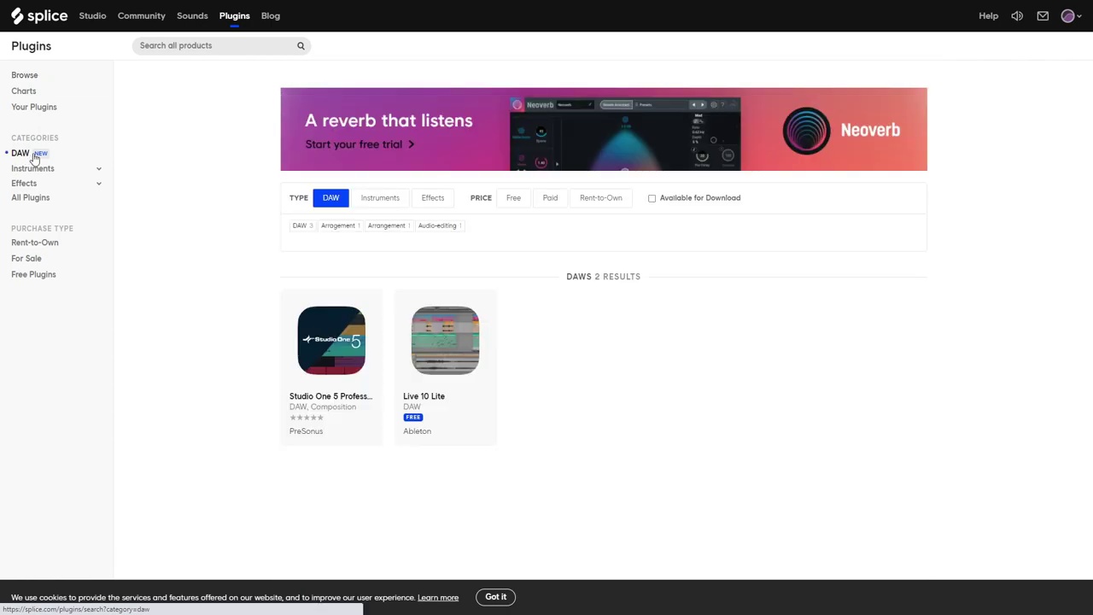
left_click(437, 372)
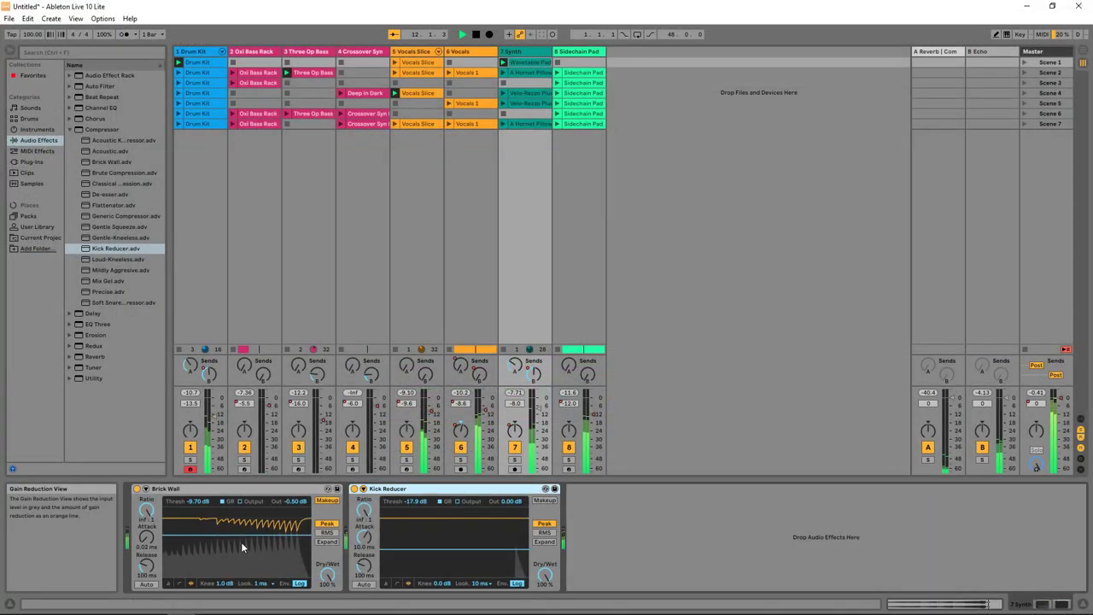
Add Chorus to the Synth track's chain after Kick Reducer.
left_click(71, 130)
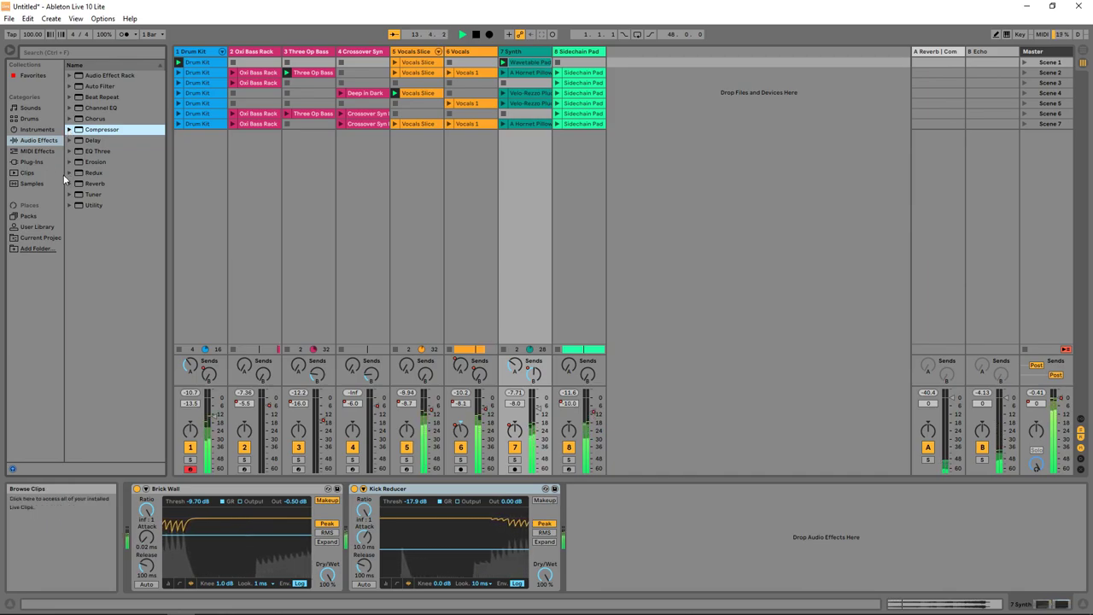
left_click(69, 119)
mouse_move(91, 130)
left_mouse_down()
mouse_move(619, 562)
mouse_move(660, 543)
left_mouse_up()
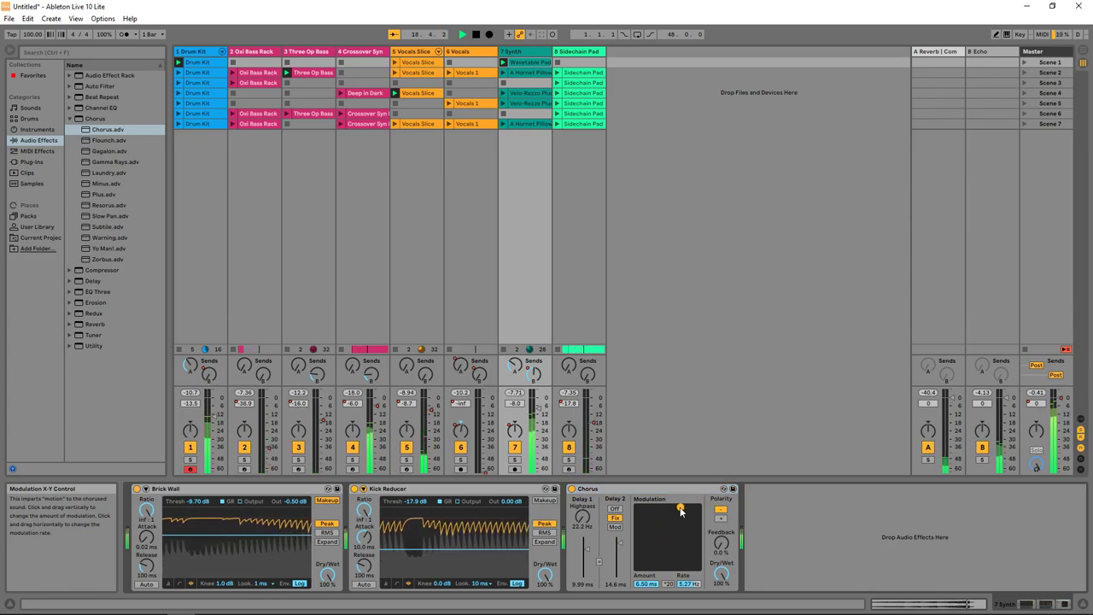
Launch the Vocals Slice clips, then return to the arrangement timeline.
left_click(394, 93)
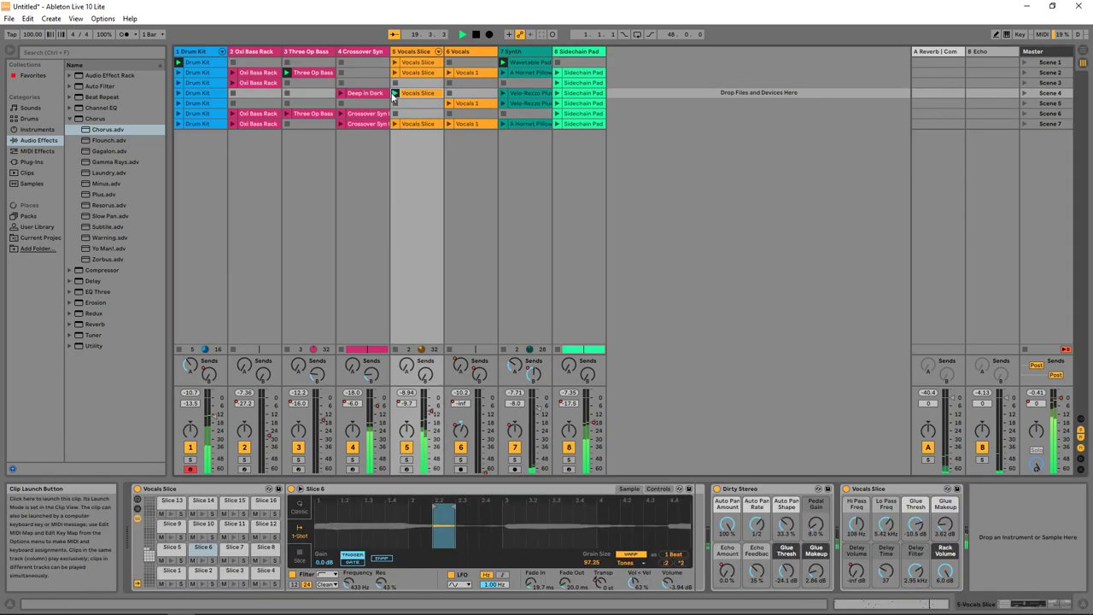
left_click(393, 124)
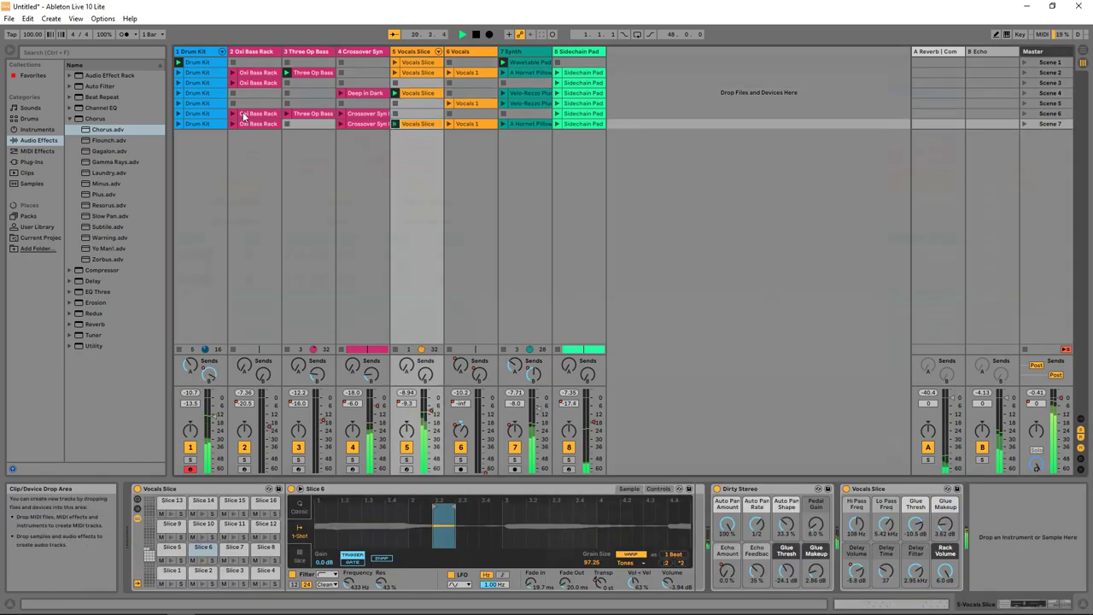
key("Tab")
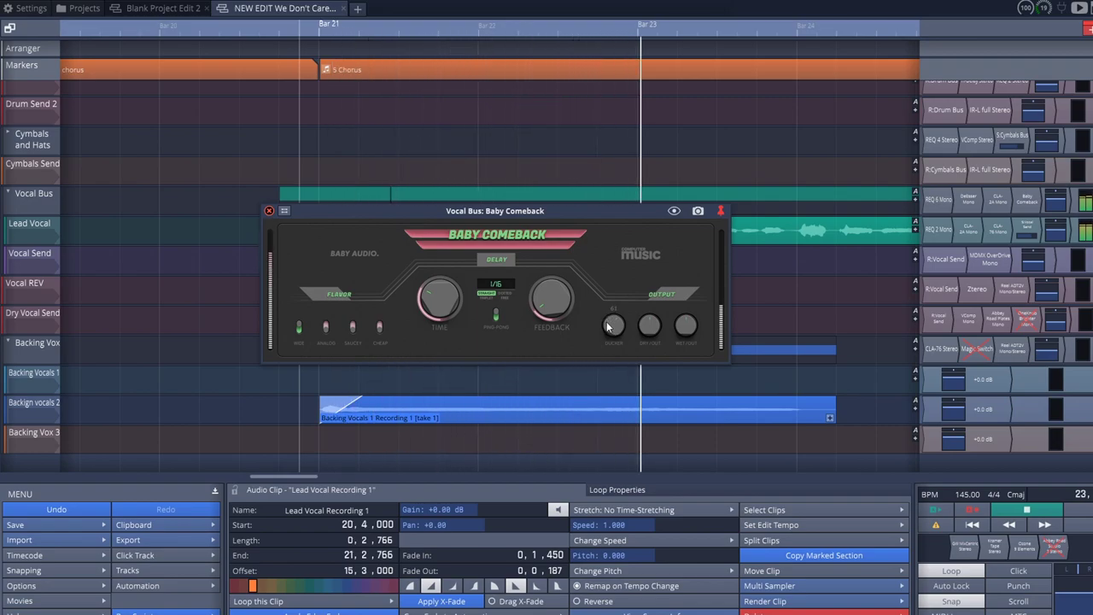
Show the Baby Comeback plugin window on Track 4 of Blank Project Edit 2.
mouse_move(608, 327)
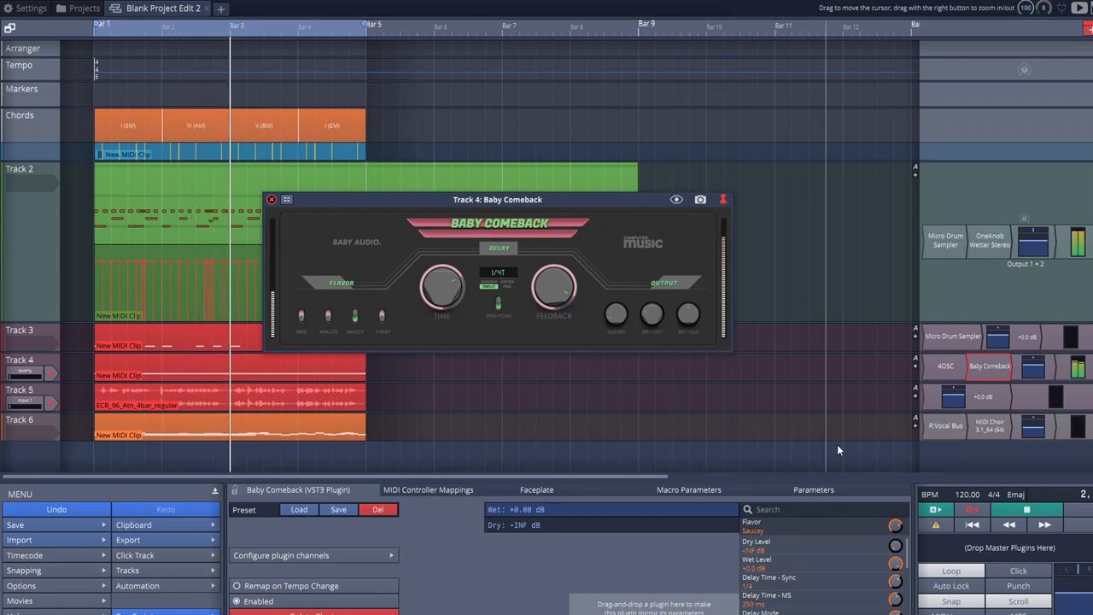
Re-enable the Baby Comeback plugin on Track 4 and stop playback.
right_click(982, 394)
key("Escape")
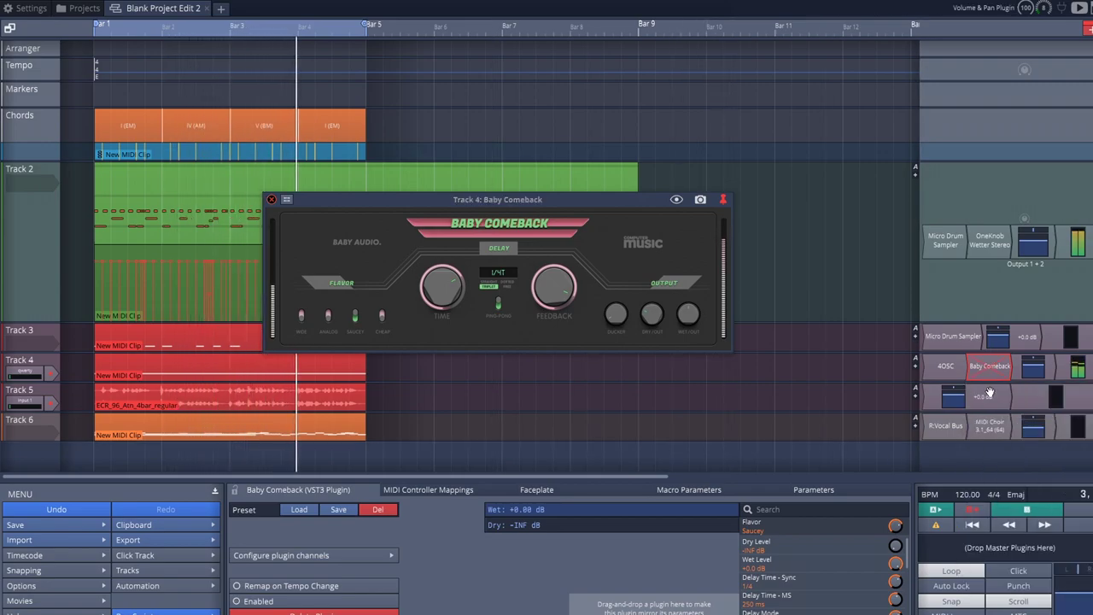
right_click(1011, 383)
left_click(1011, 383)
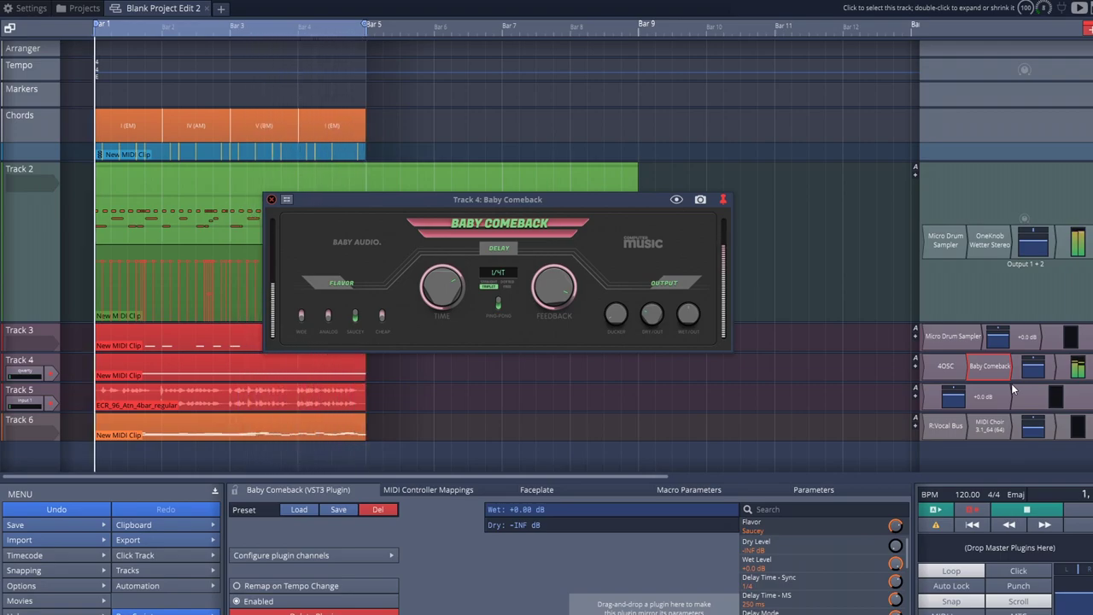
key("space")
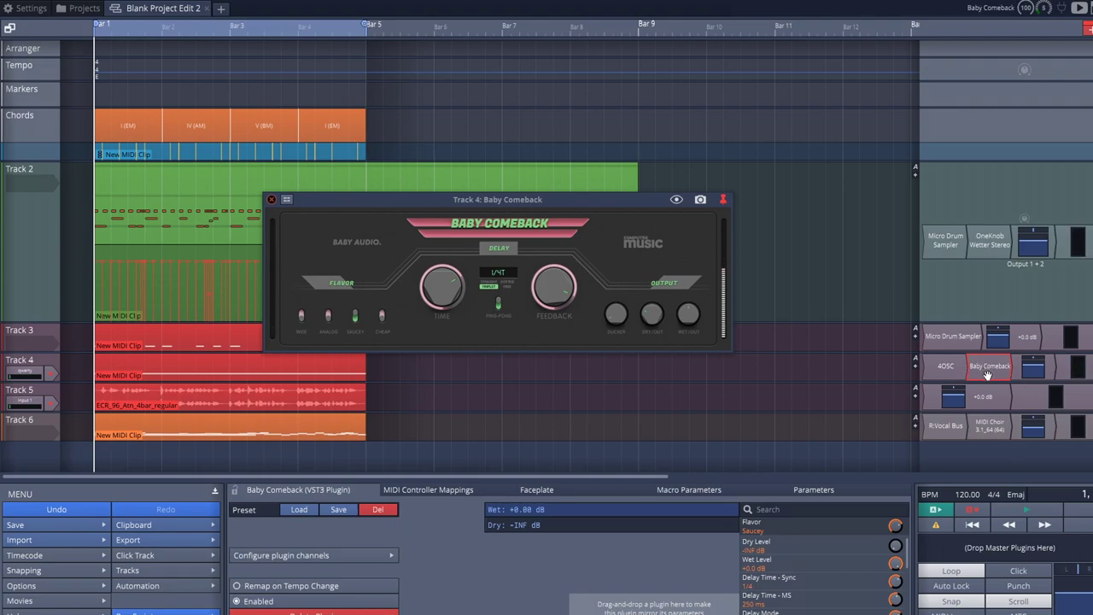
Move Baby Comeback to Track 2, delete OneKnob Wetter Stereo there, and audition the delay.
left_click_drag(986, 365, 975, 255)
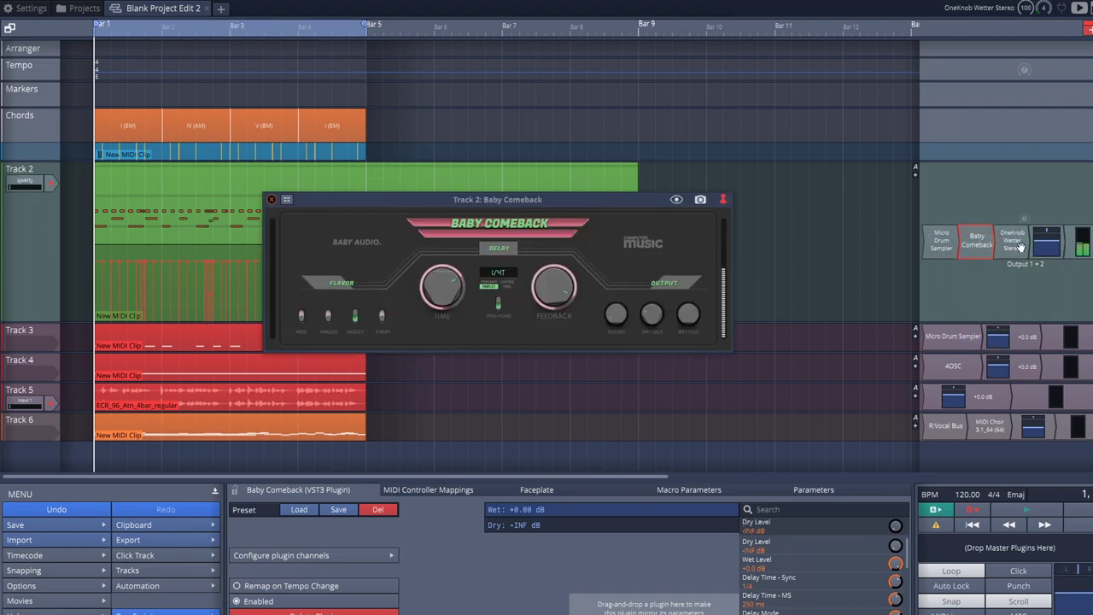
right_click(971, 257)
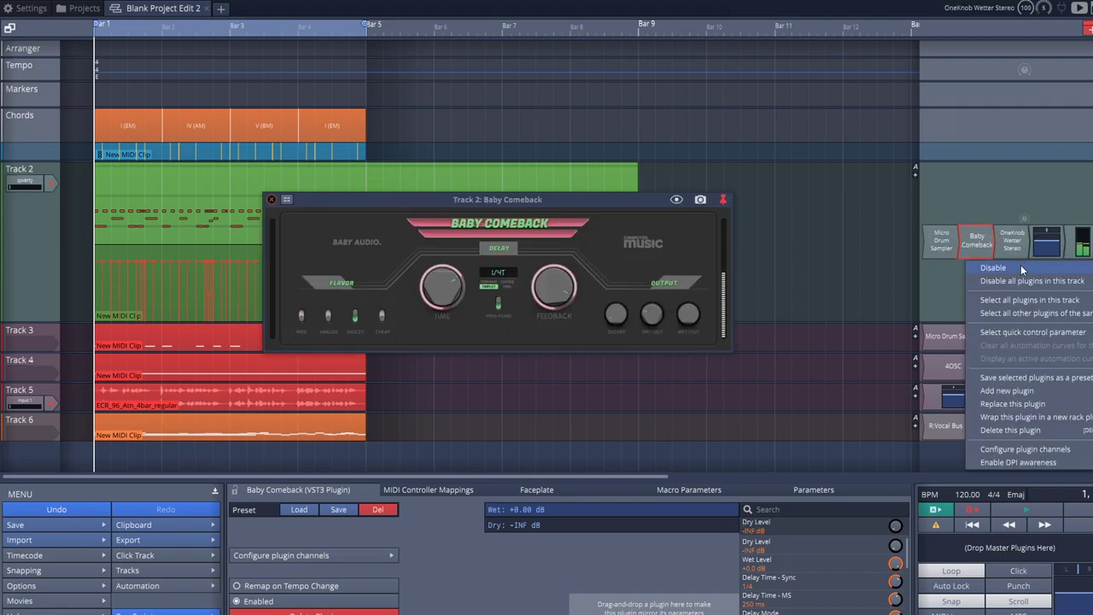
left_click(1025, 431)
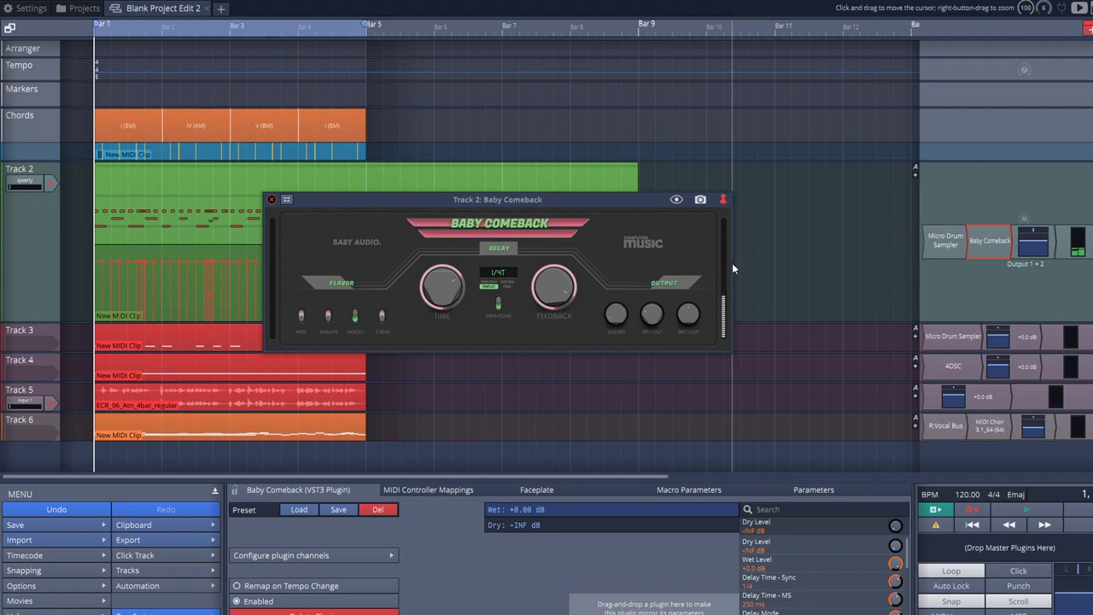
key("space")
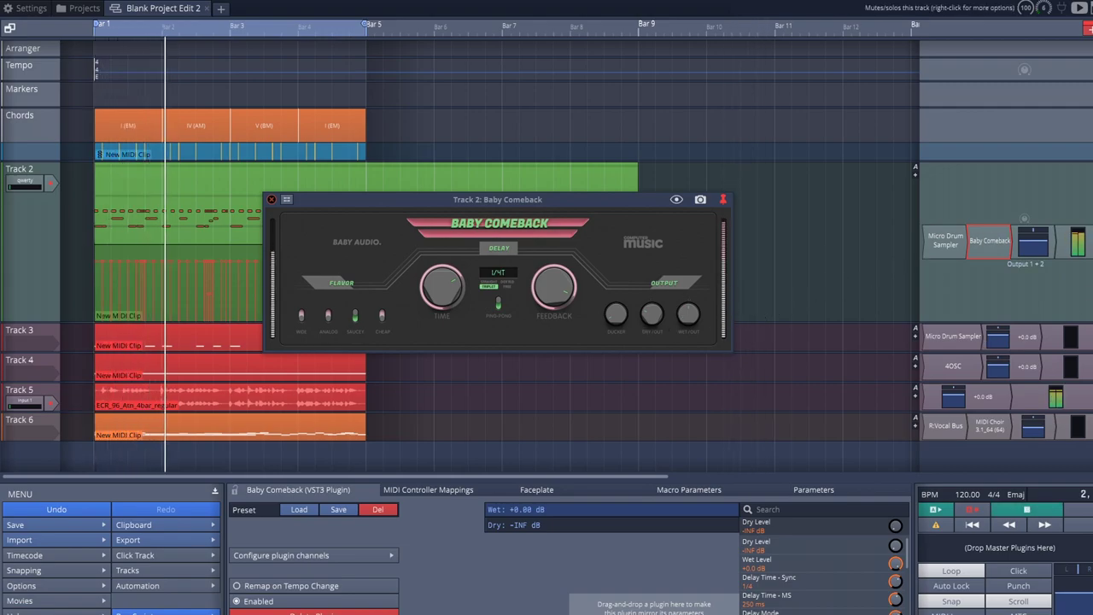
key("space")
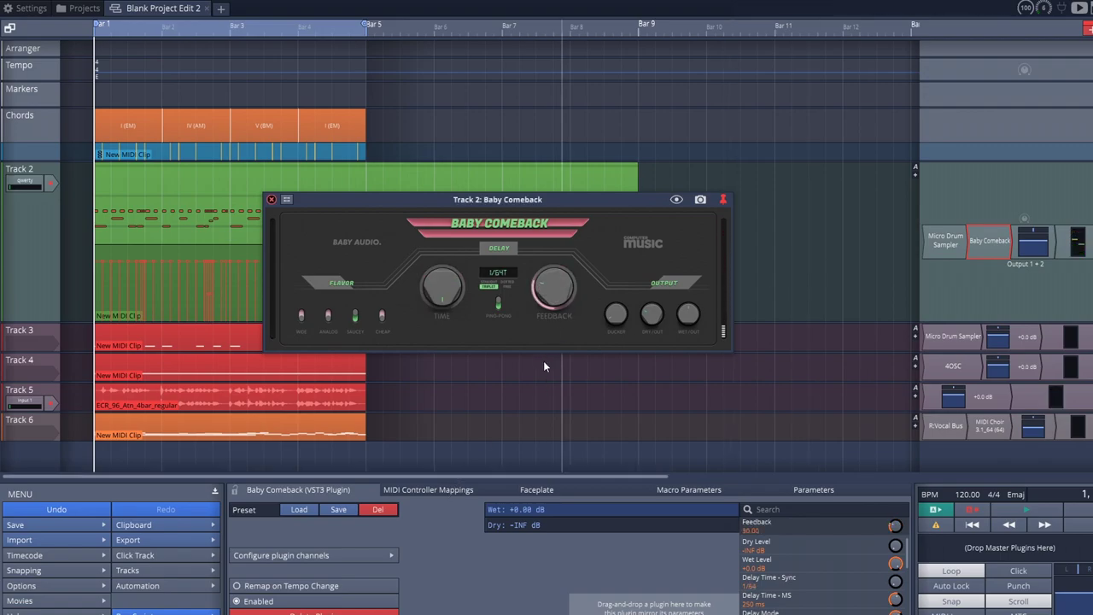
Try Baby Comeback at 1/32T, feedback about 18.80, Wide flavour, ping-pong off.
key("space")
left_click_drag(451, 315, 423, 278)
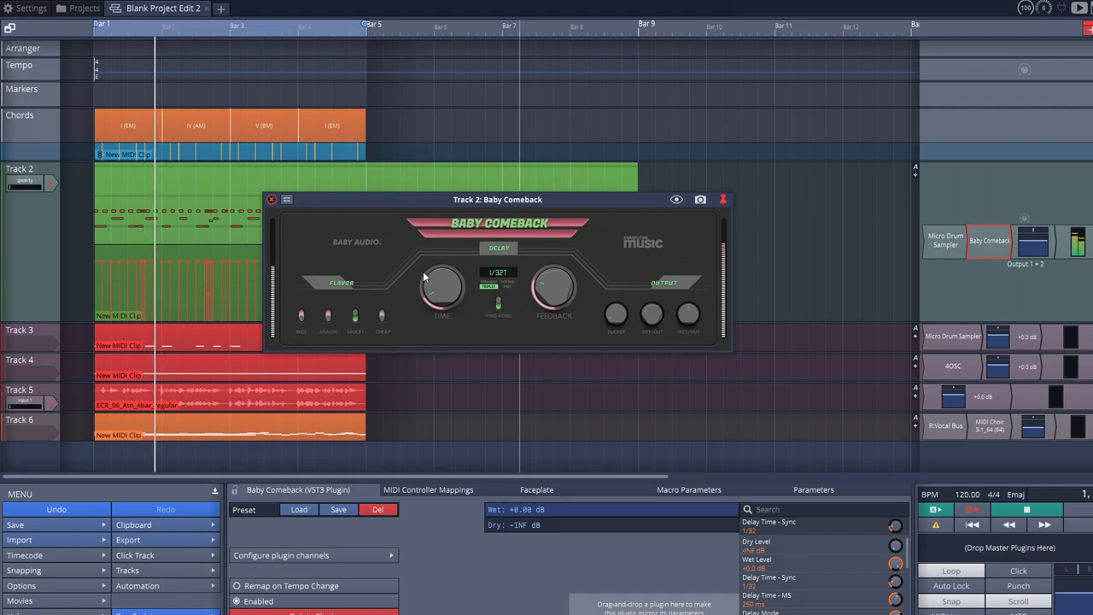
left_click(549, 294)
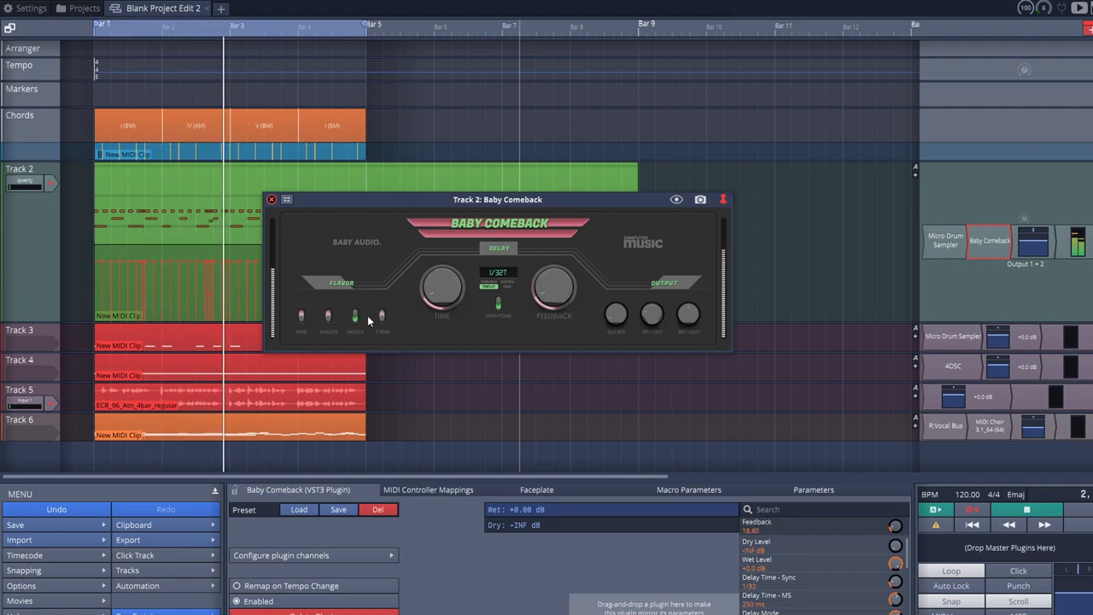
left_click(300, 315)
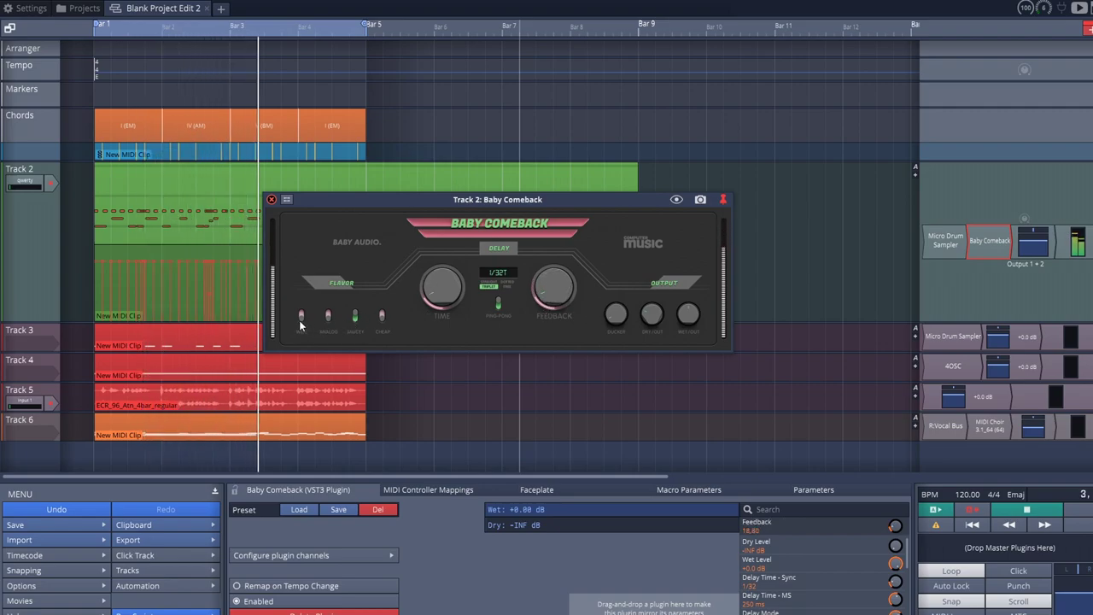
left_click(499, 305)
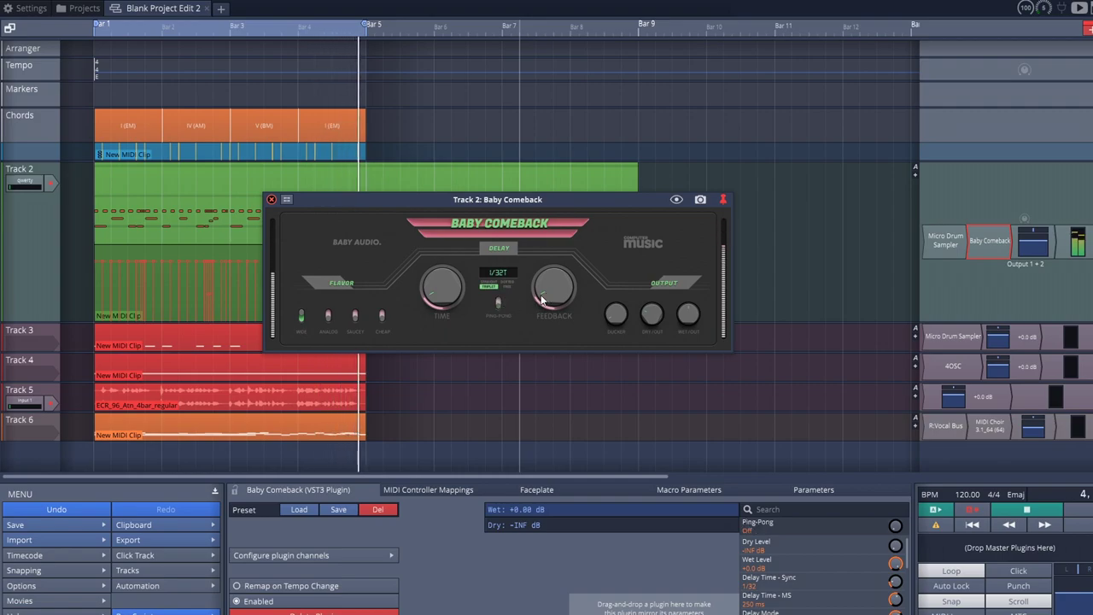
left_click_drag(541, 299, 545, 310)
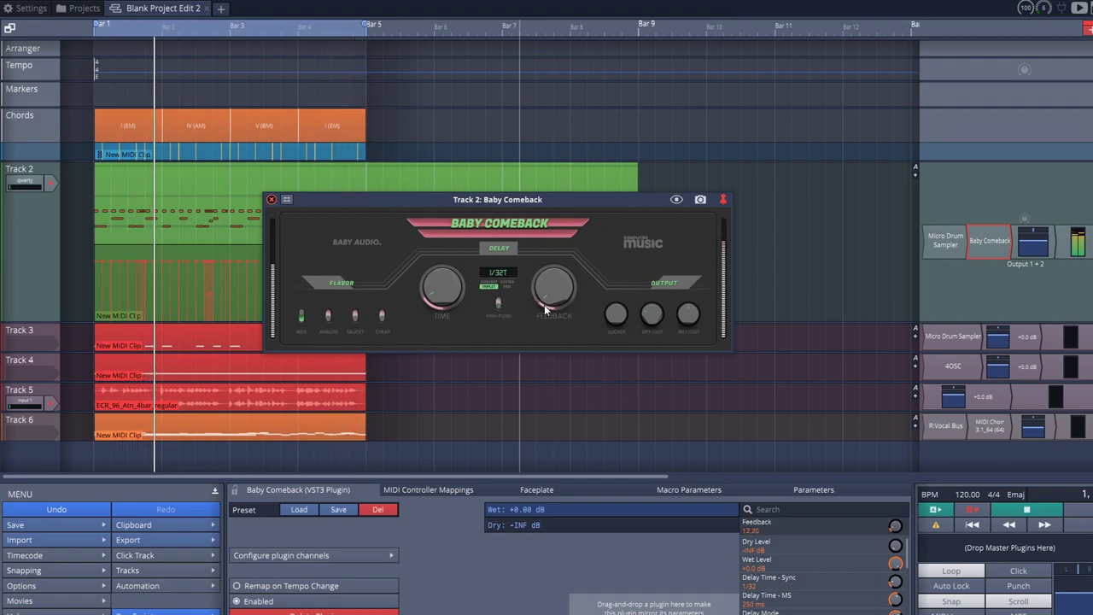
Set the delay to 1/16T, raise feedback, turn ping-pong on, Ducker to about 52.
left_click_drag(458, 307, 429, 282)
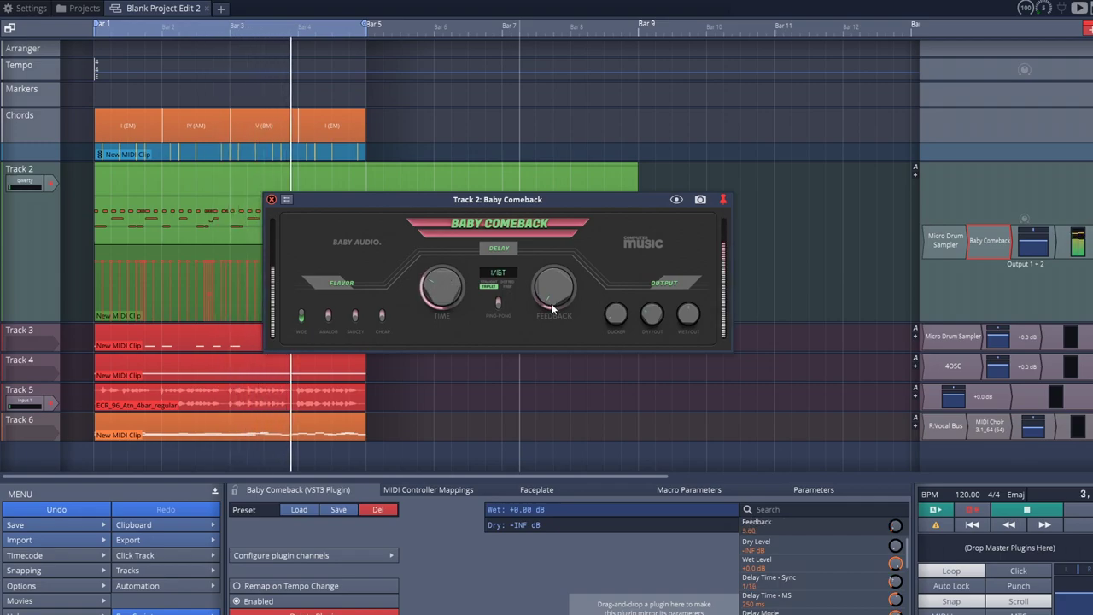
left_click_drag(550, 310, 513, 312)
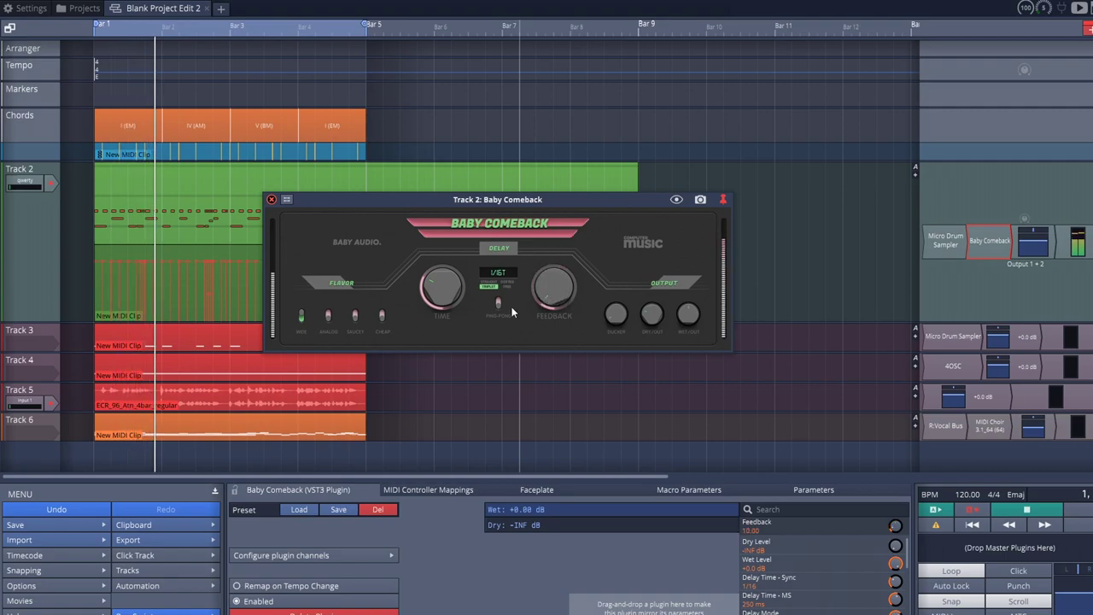
left_click(497, 304)
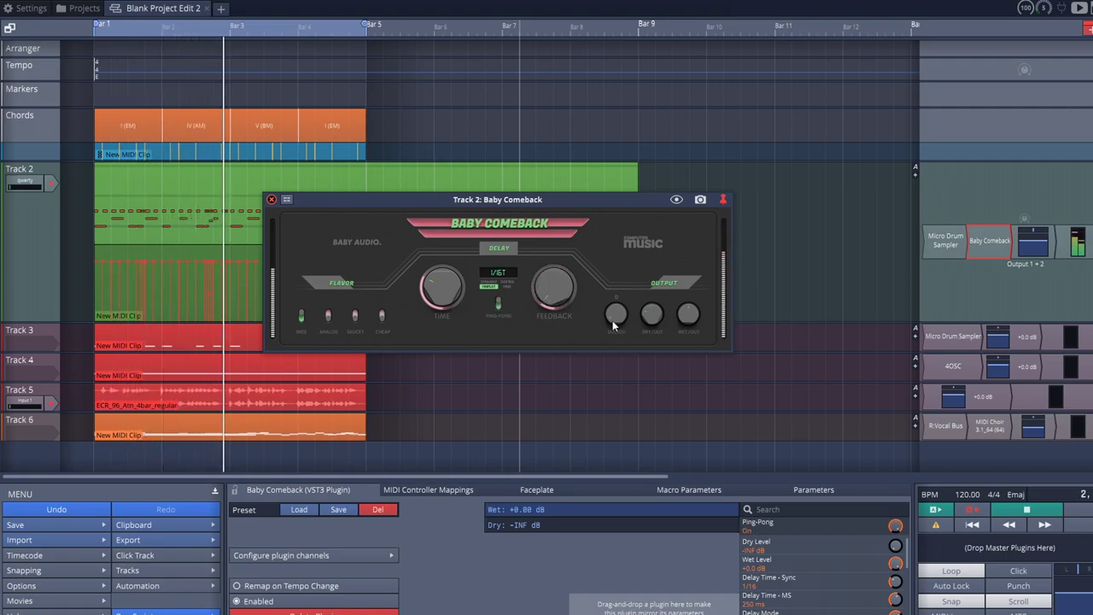
left_click_drag(613, 320, 620, 234)
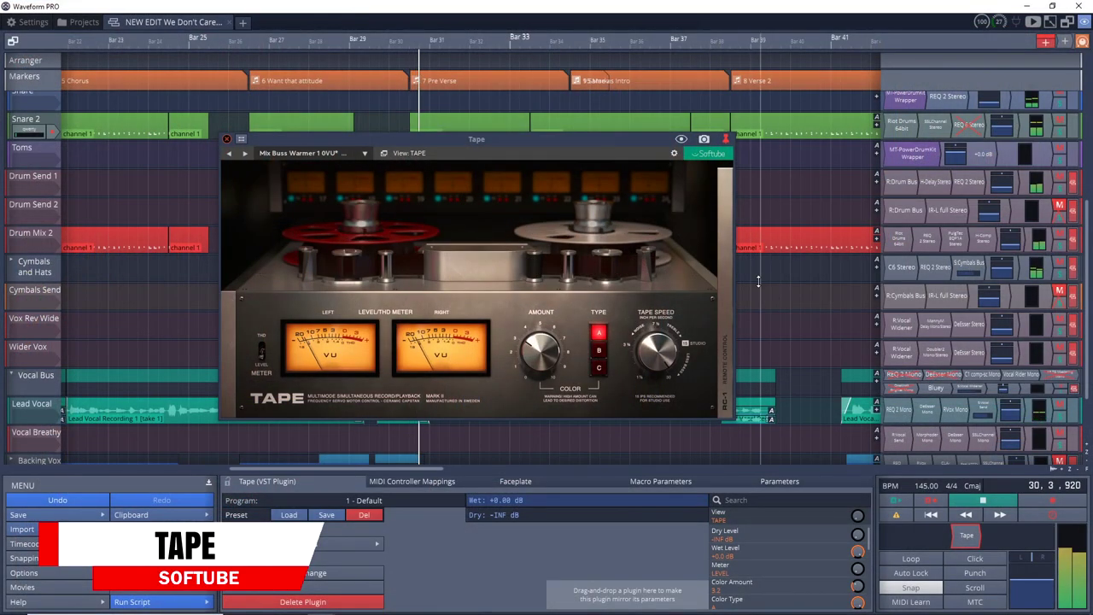
Reveal the RC-1 remote, try tape colour Types B and C, and raise the Amount.
left_click(725, 326)
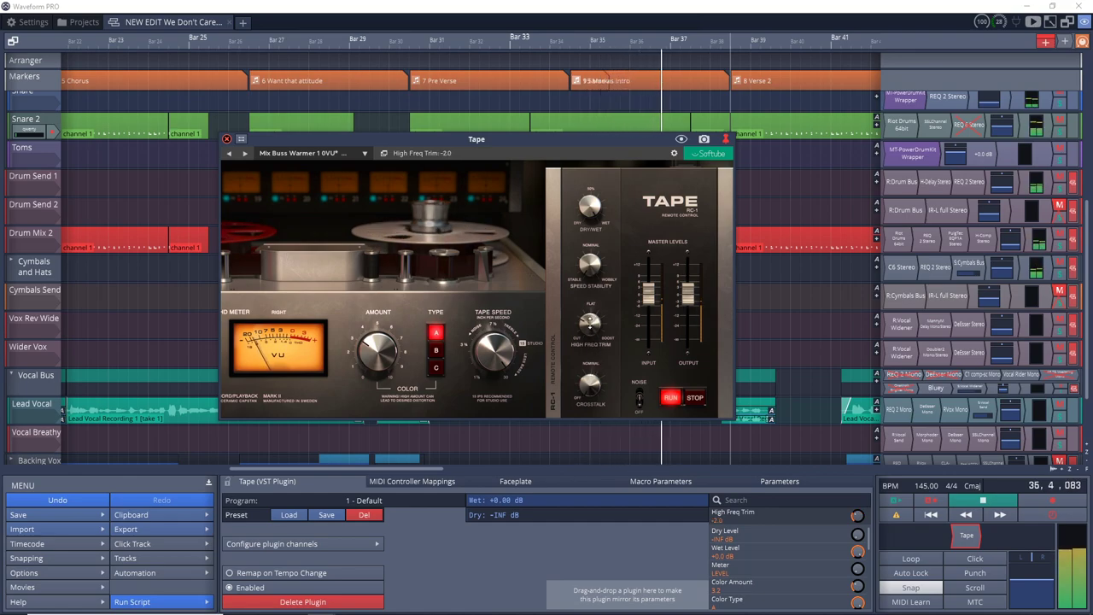
left_click(554, 333)
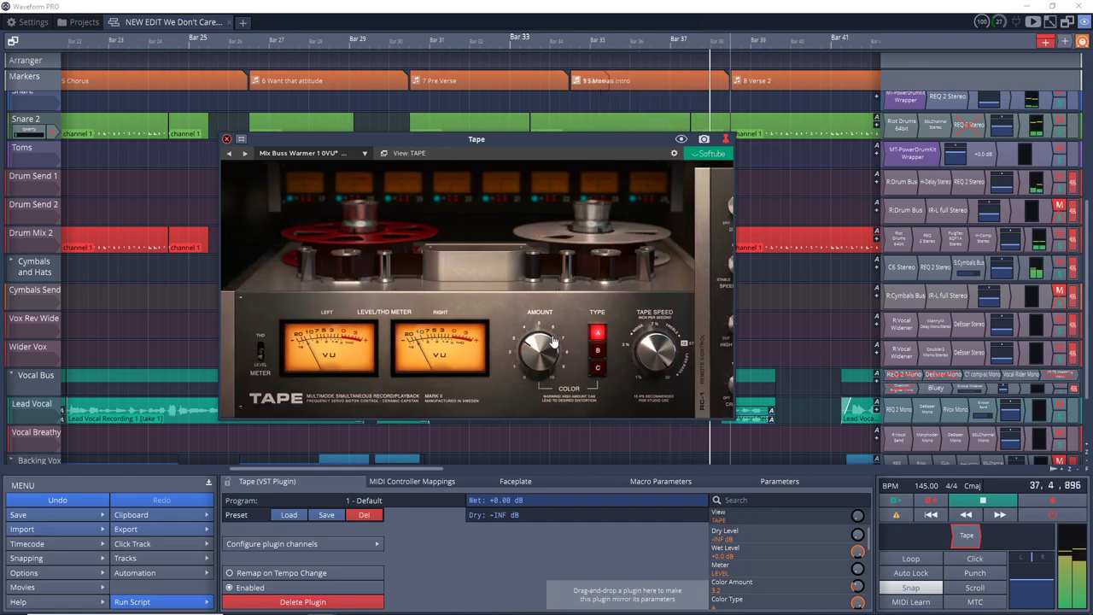
left_click(599, 350)
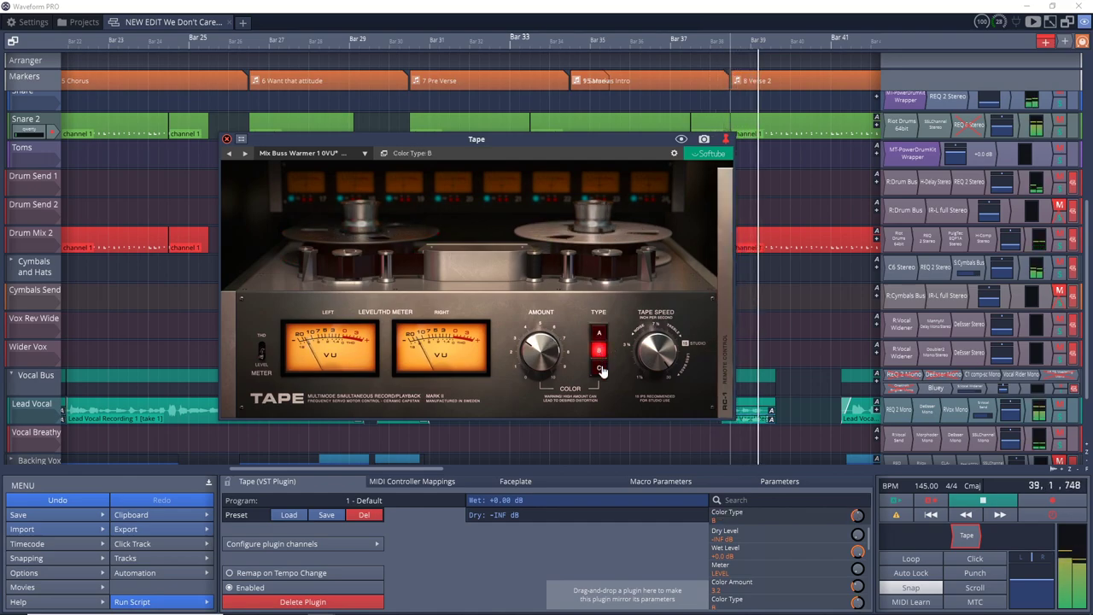
left_click(600, 367)
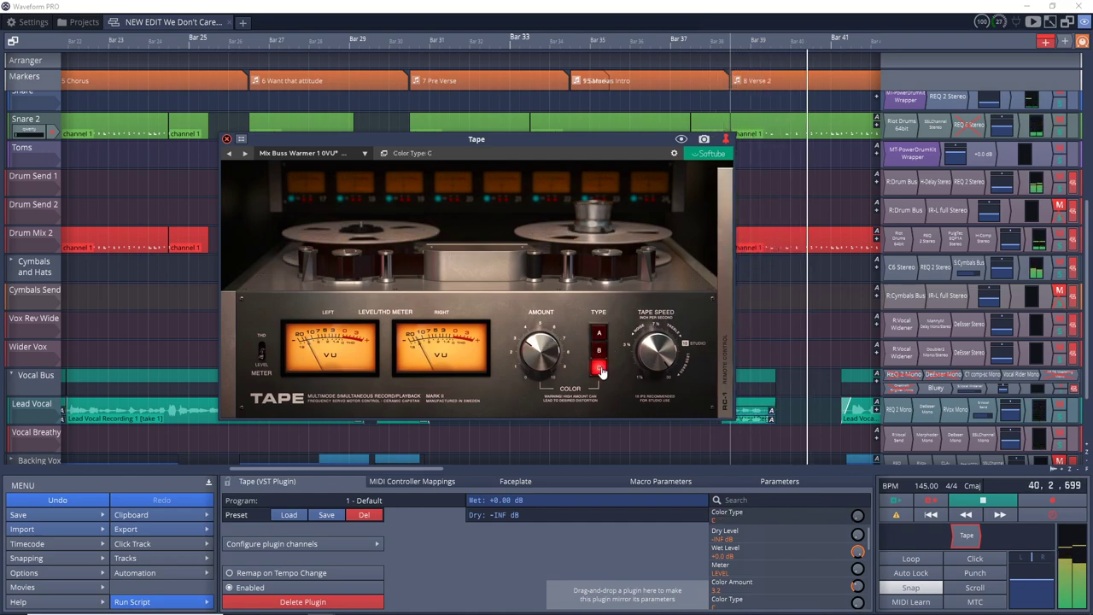
left_click(547, 339)
left_click_drag(547, 338, 549, 318)
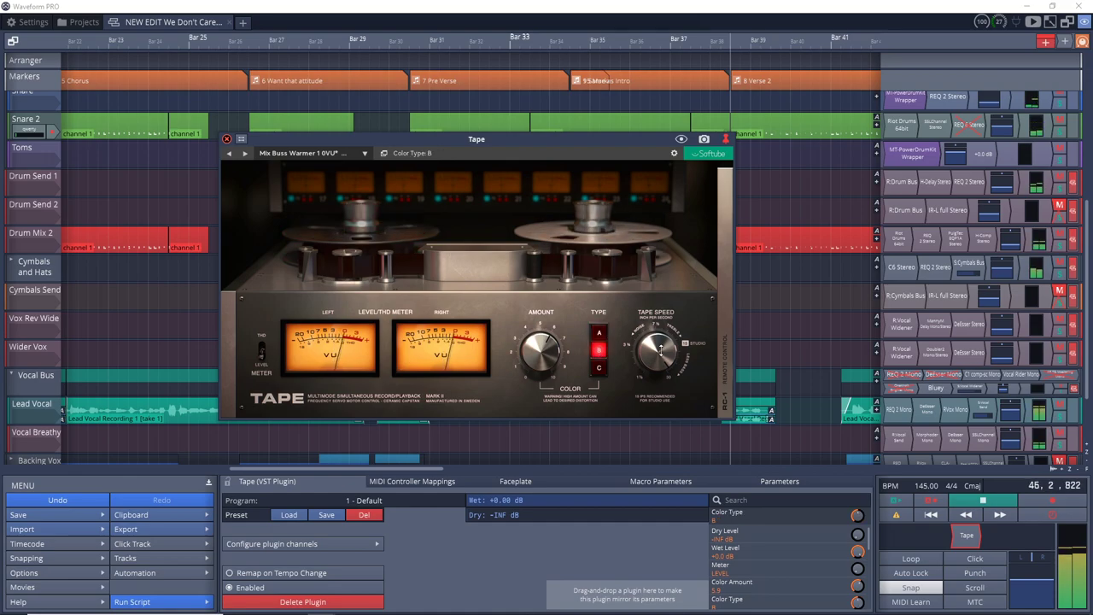
Disable and re-enable the Tape plugin to compare the sound on and off.
right_click(964, 538)
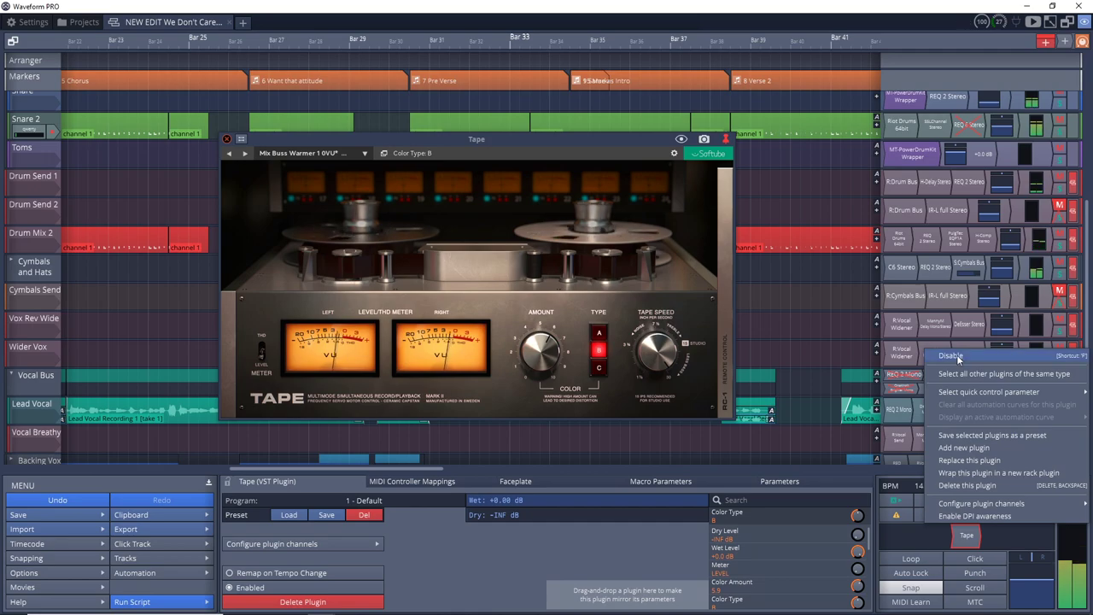
left_click(953, 356)
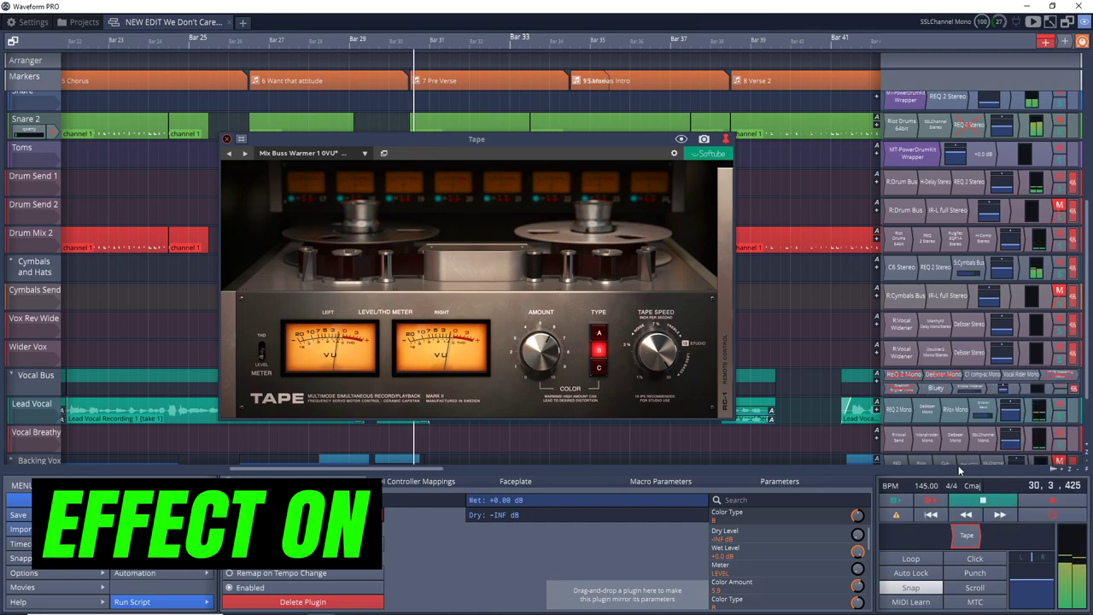
right_click(966, 534)
left_click(949, 355)
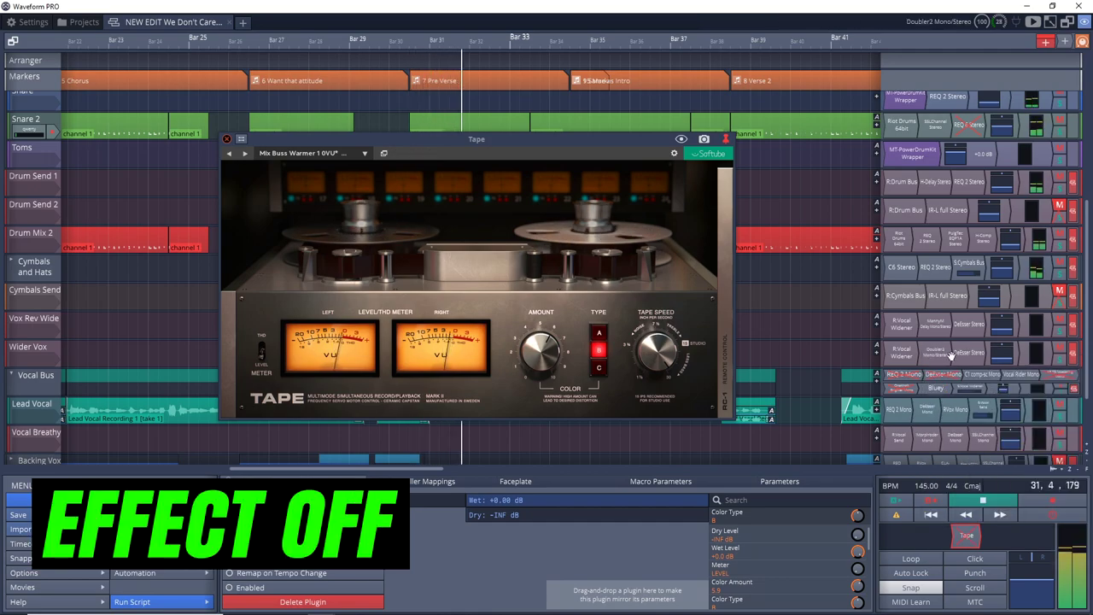
right_click(965, 534)
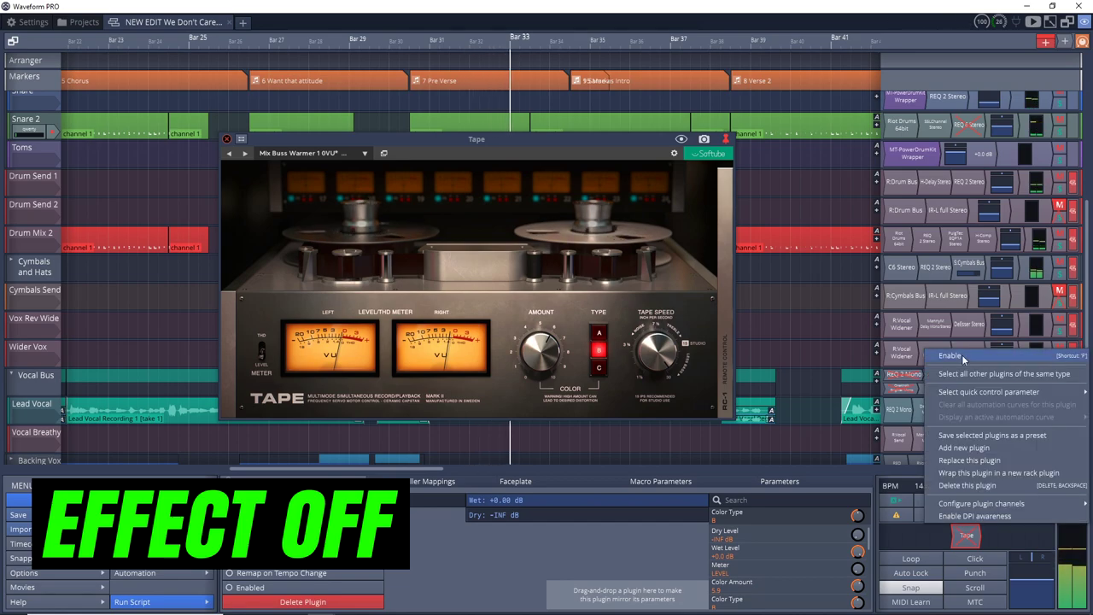
left_click(962, 354)
Show the remote panel, lower High Freq Trim below flat, and change tape speed stability.
left_click(707, 346)
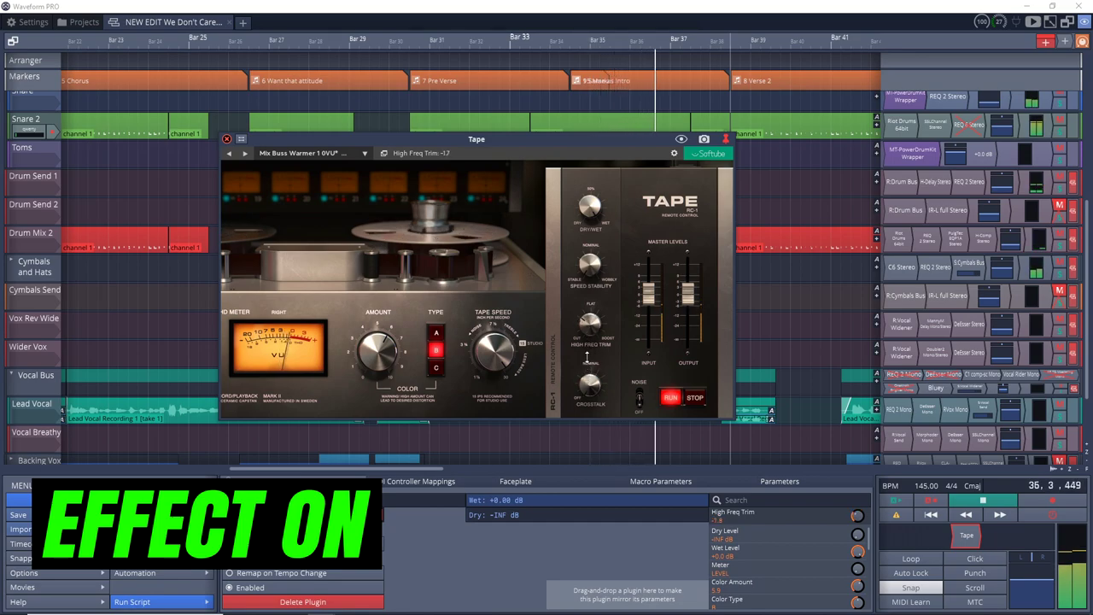
left_click_drag(586, 339, 588, 327)
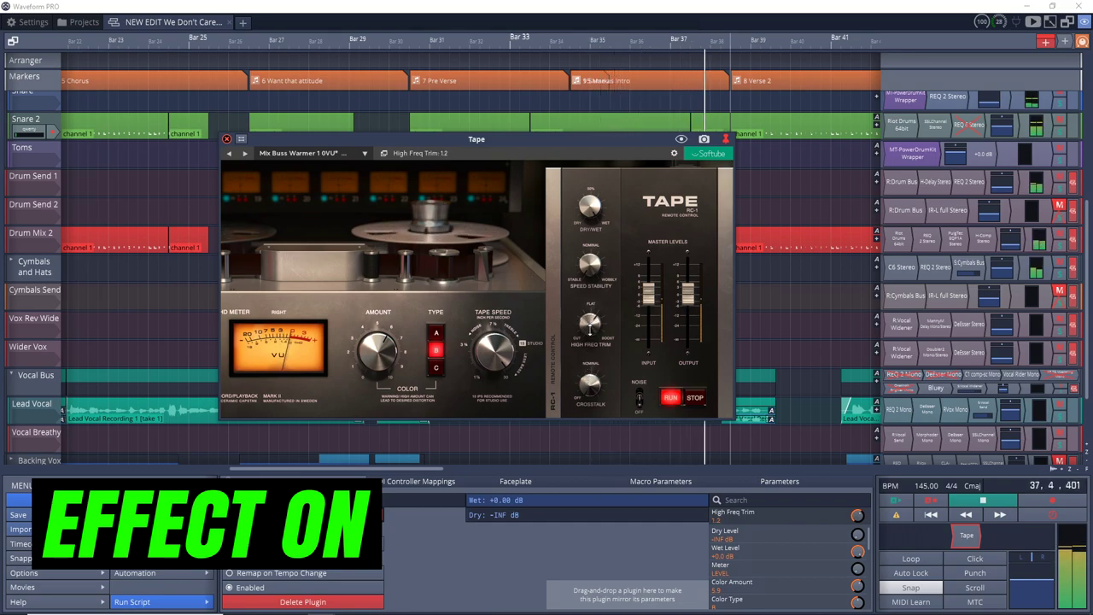
left_click_drag(589, 339, 590, 357)
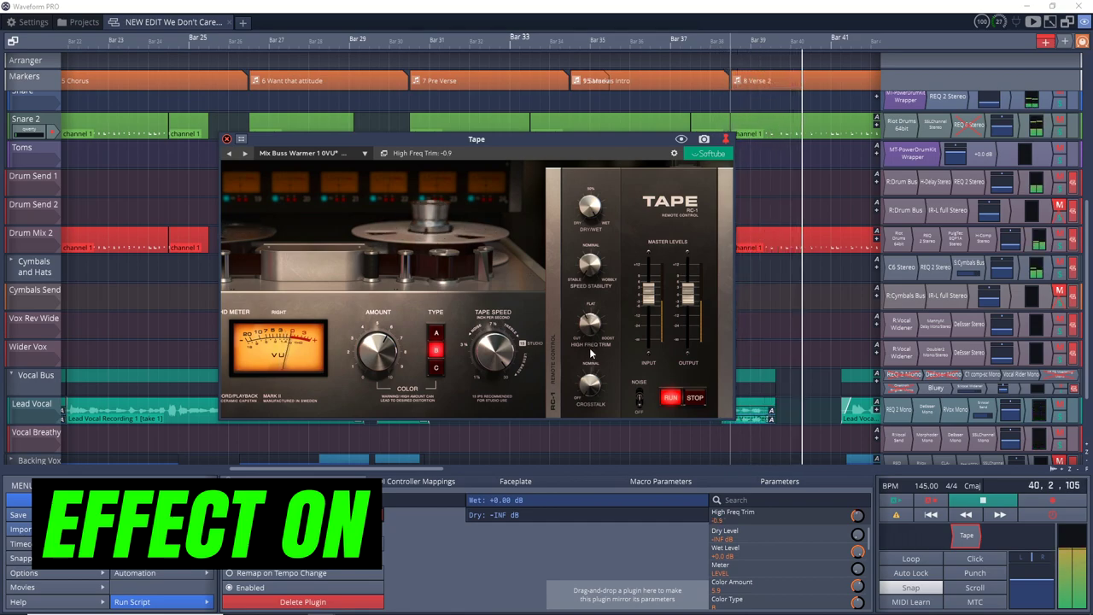
left_click(589, 265)
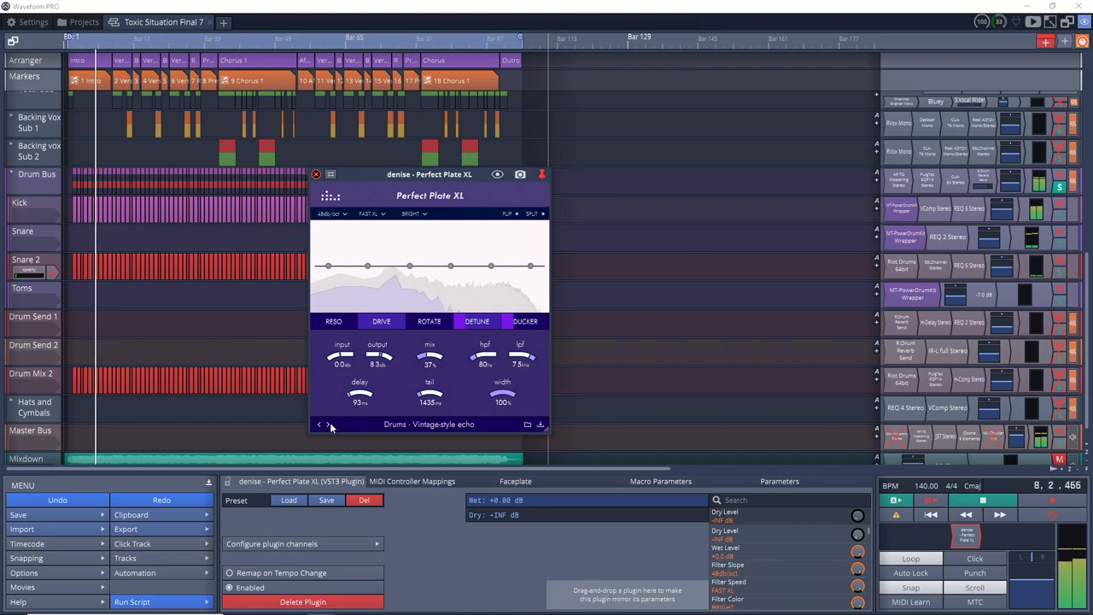
Step through Perfect Plate XL presets and settle on Drums - Simple drum plate.
left_click(329, 425)
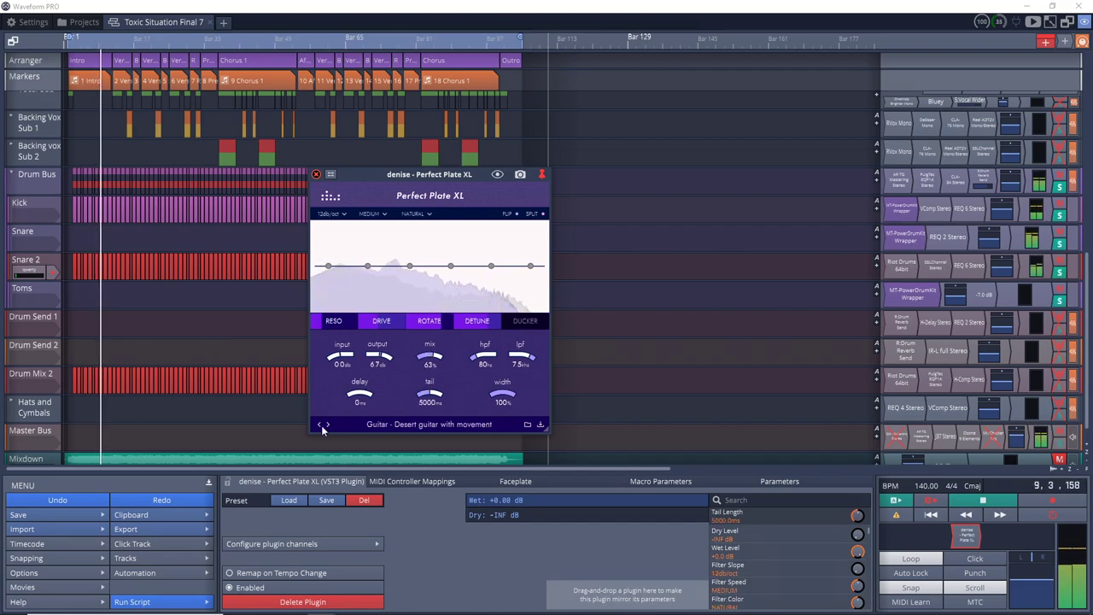
left_click(320, 426)
left_click(319, 425)
left_click(319, 425)
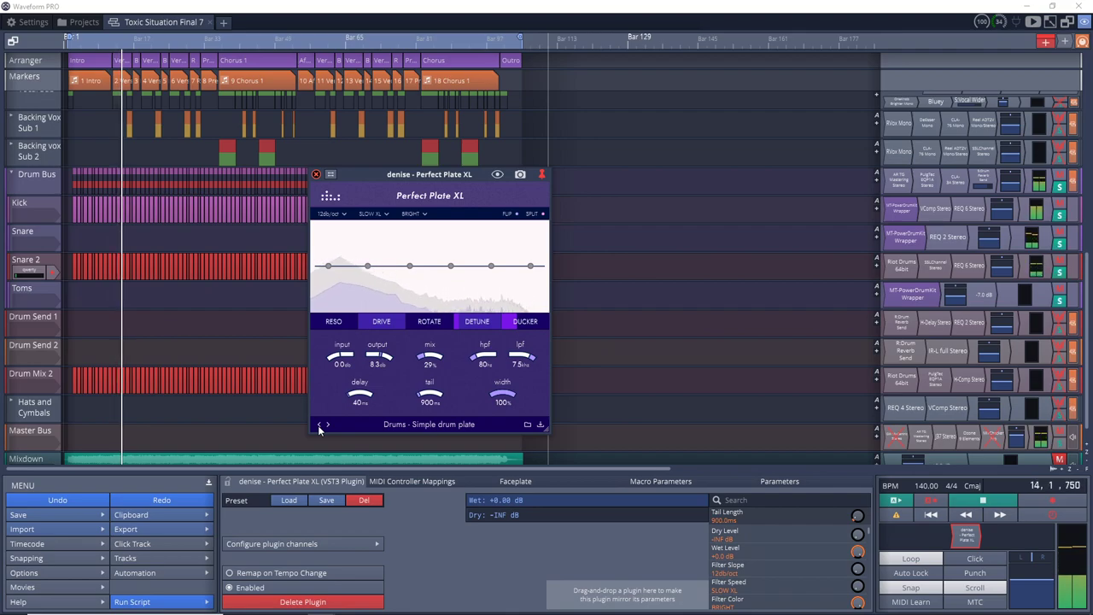
left_click(320, 424)
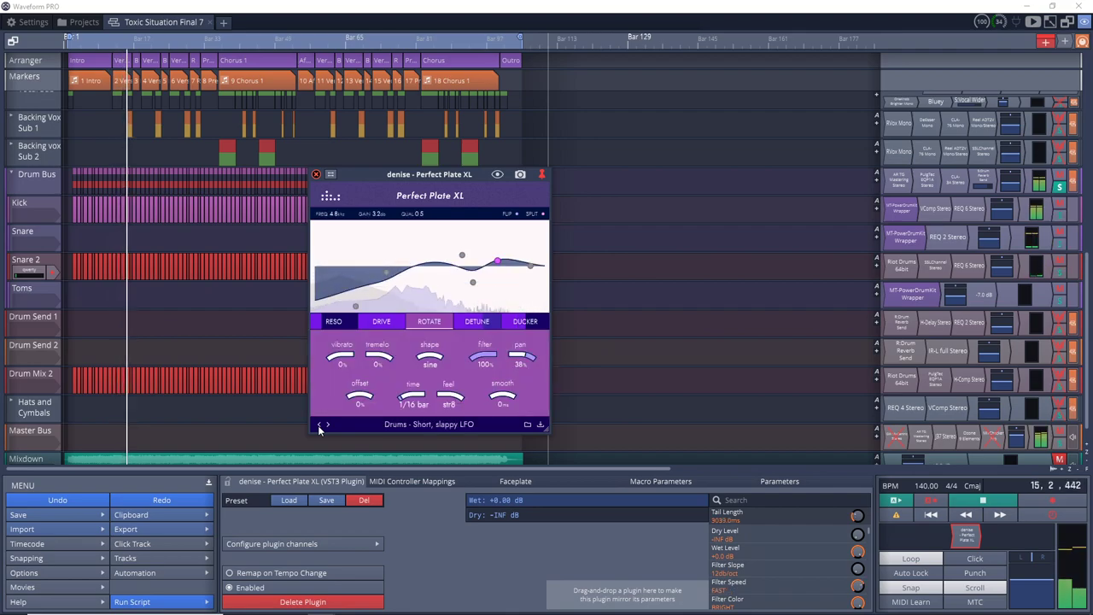
left_click(327, 425)
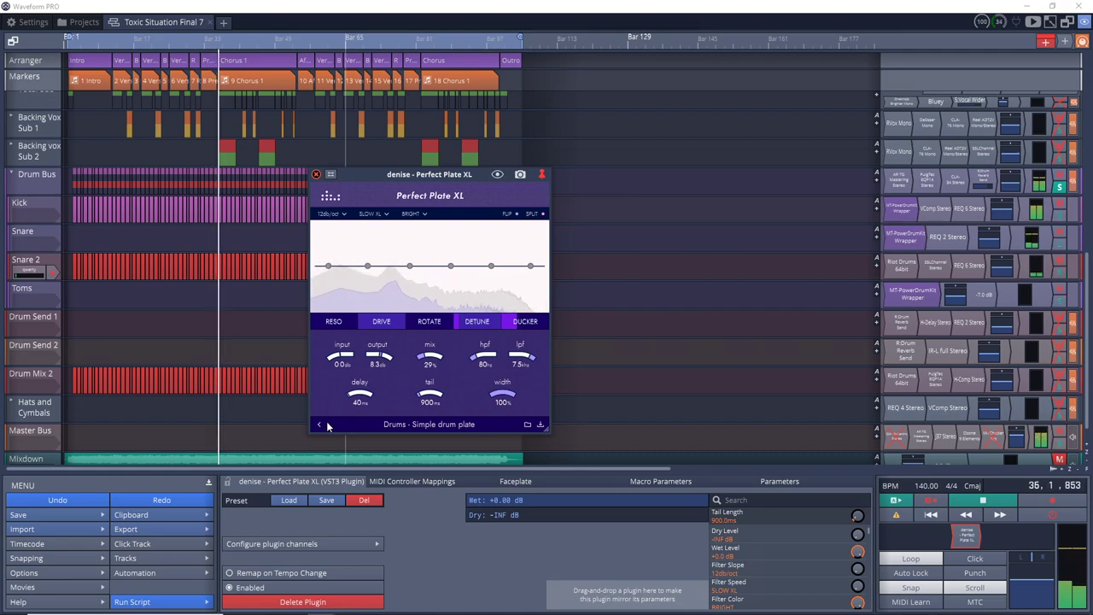
Disable and re-enable Perfect Plate XL to compare the drums dry and wet.
right_click(967, 533)
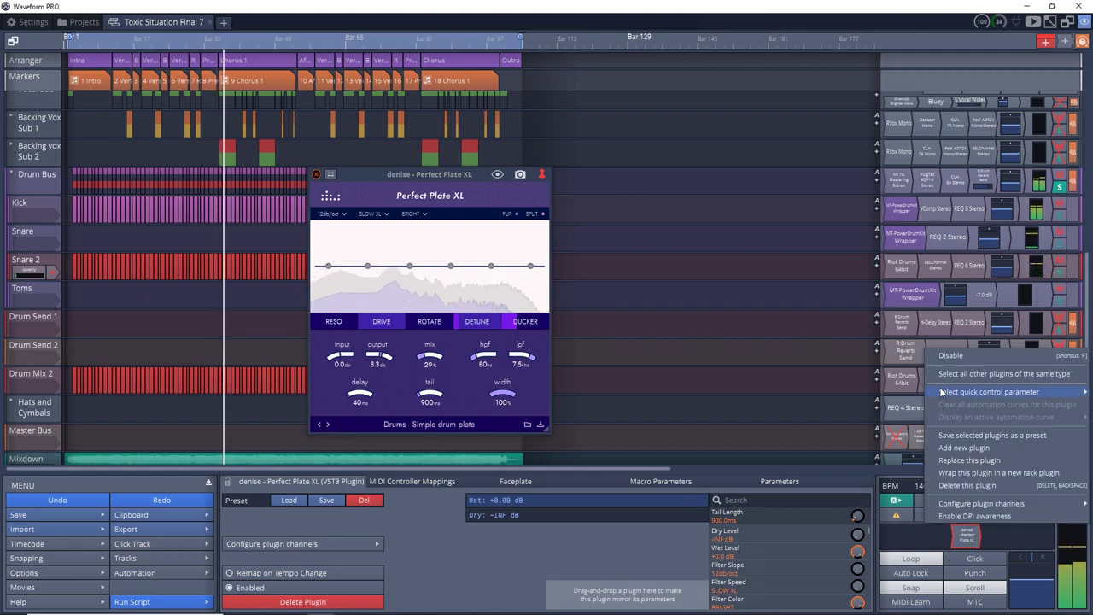
left_click(973, 367)
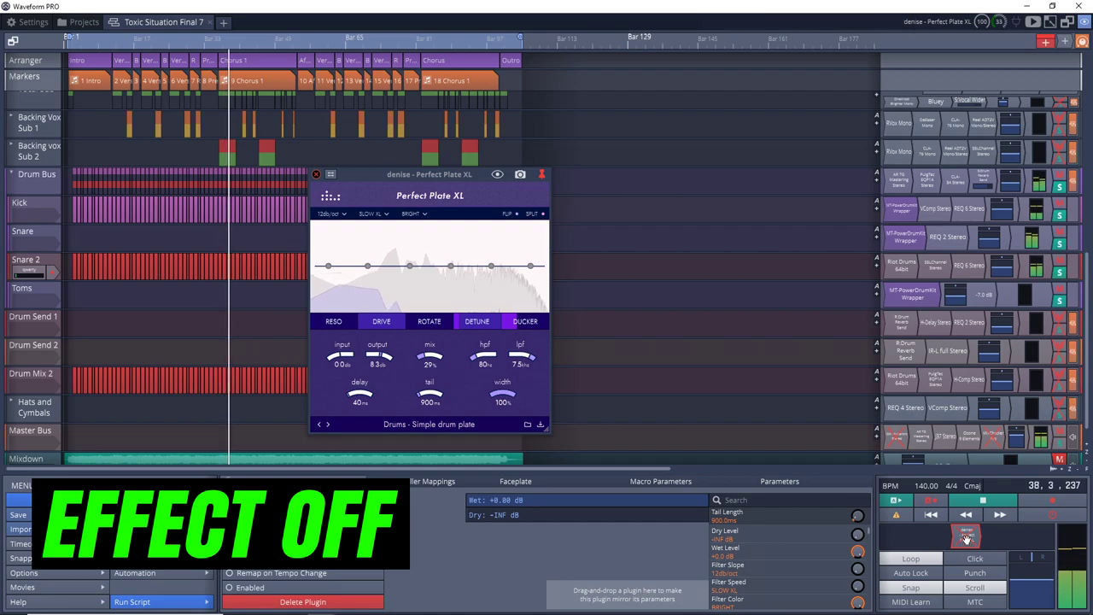
right_click(967, 537)
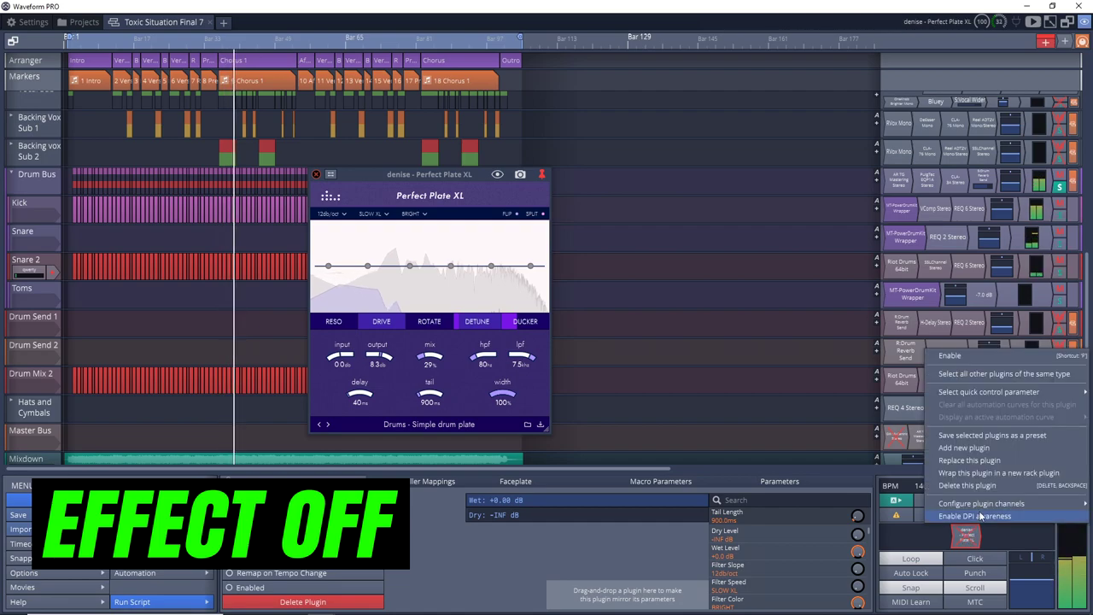
left_click(954, 352)
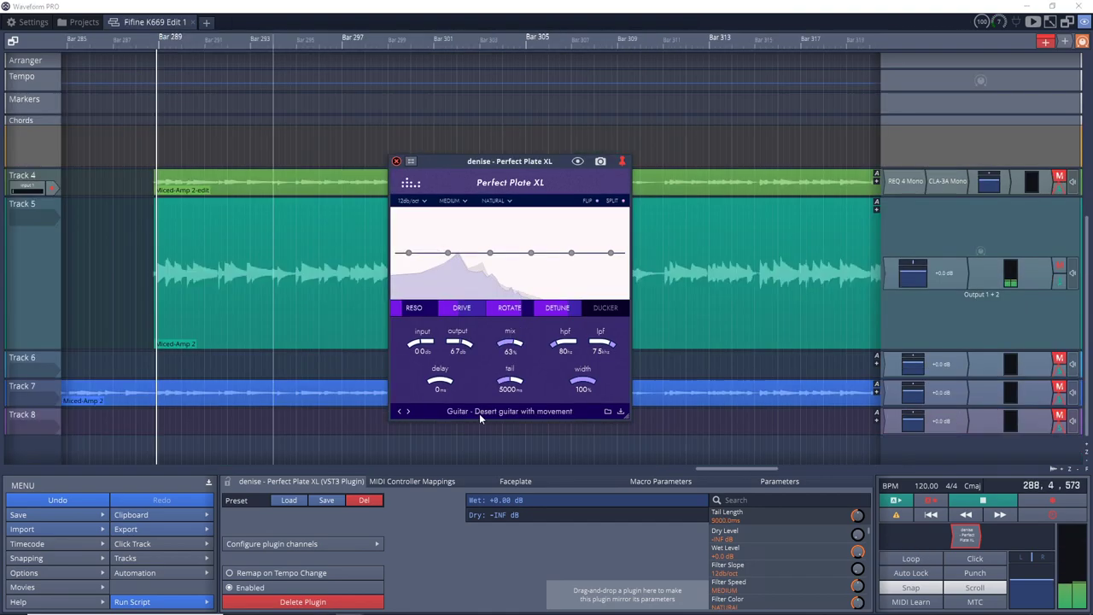
Turn on Perfect Plate's ducking section and set the Ducker to about 40%.
left_click(623, 309)
left_click_drag(593, 306, 650, 333)
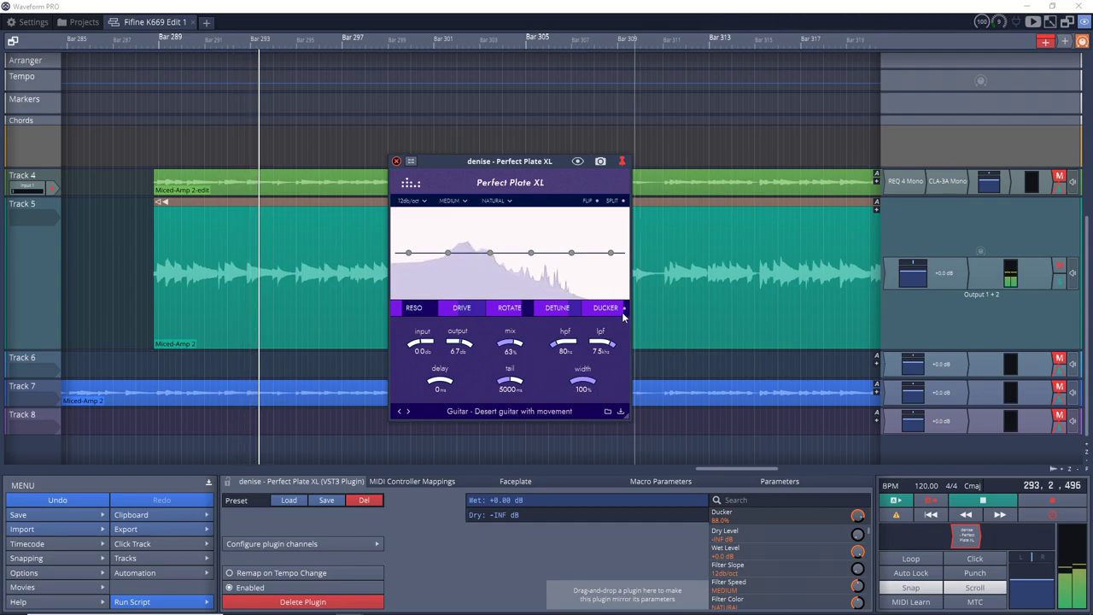
left_click_drag(619, 307, 595, 309)
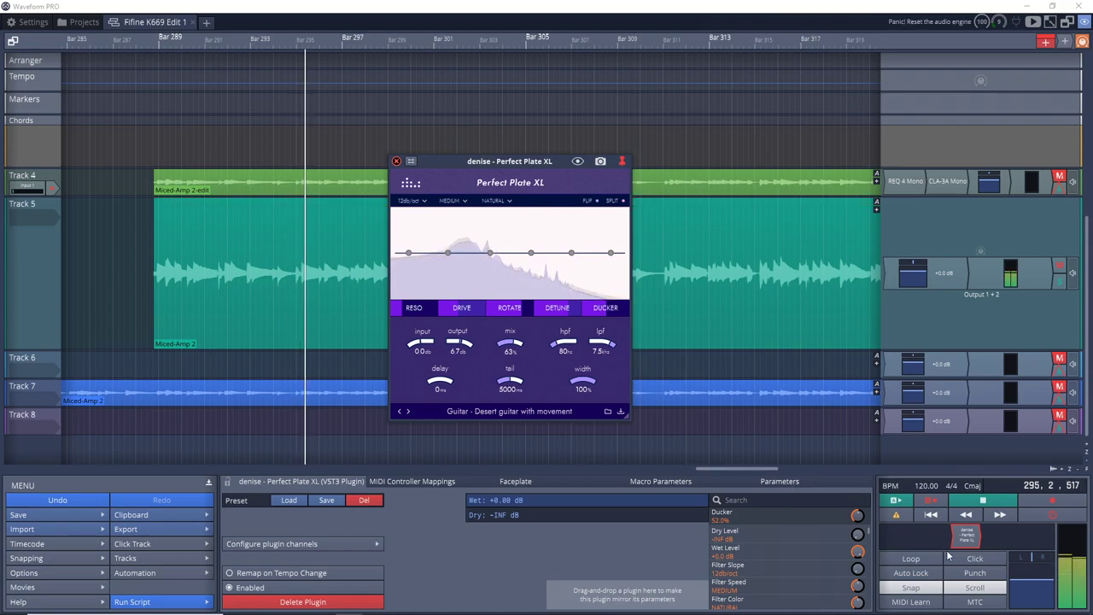
Bypass and re-enable Perfect Plate XL, then set Ducker to 49% and Saturation to 37%.
right_click(926, 350)
left_click(950, 355)
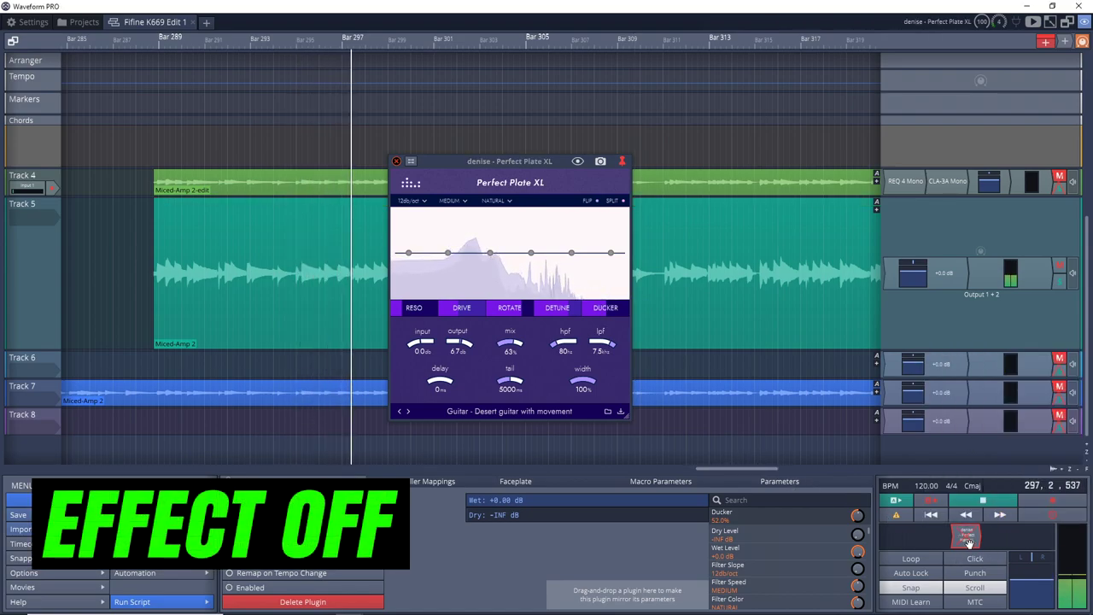
right_click(925, 350)
left_click(955, 358)
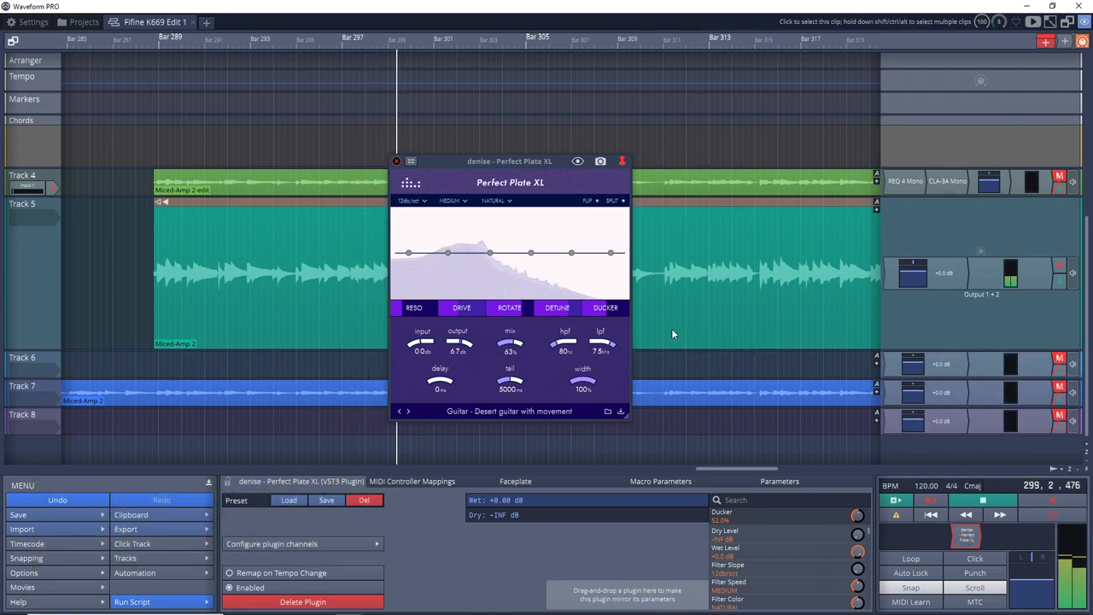
left_click_drag(602, 309, 614, 313)
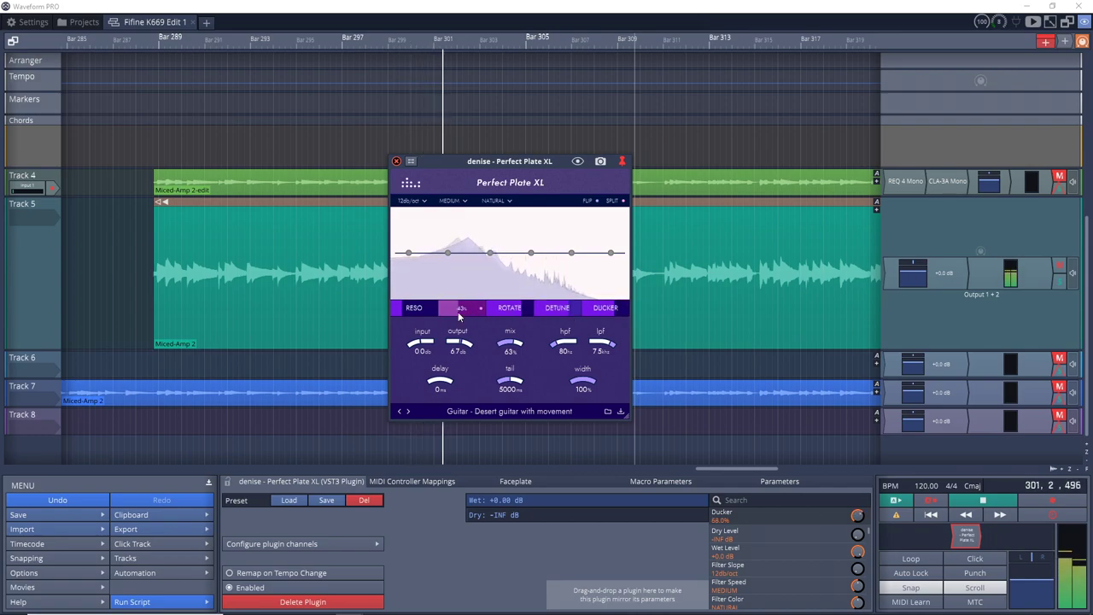
left_click_drag(458, 312, 502, 317)
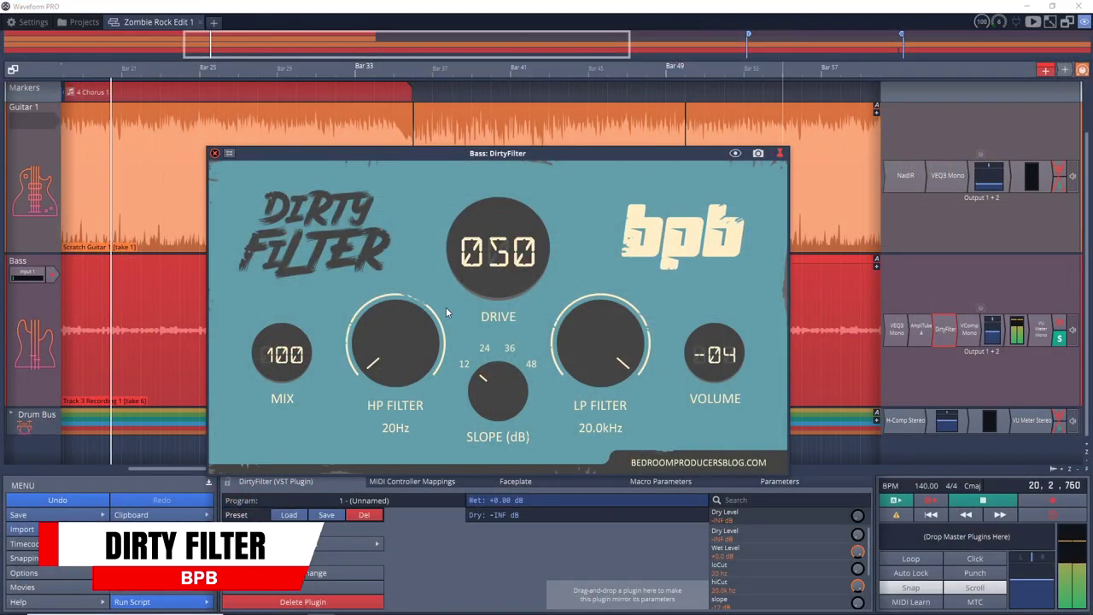
Raise the bass Dirty Filter's high-pass cutoff, drop low-pass to 1.9kHz, and push the drive.
left_click_drag(373, 360, 363, 338)
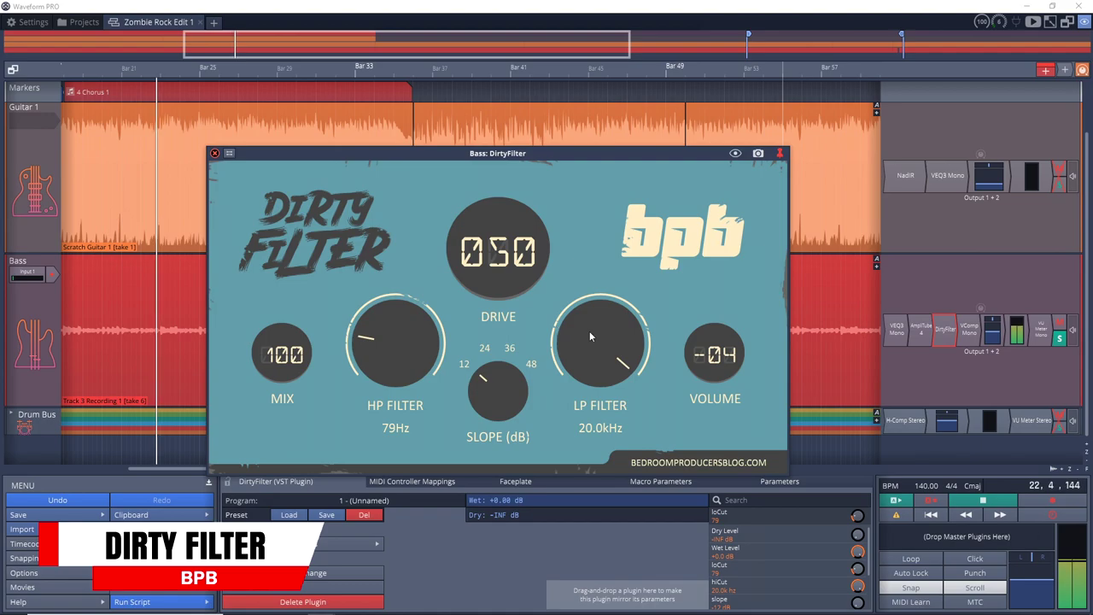
left_click_drag(589, 333, 563, 447)
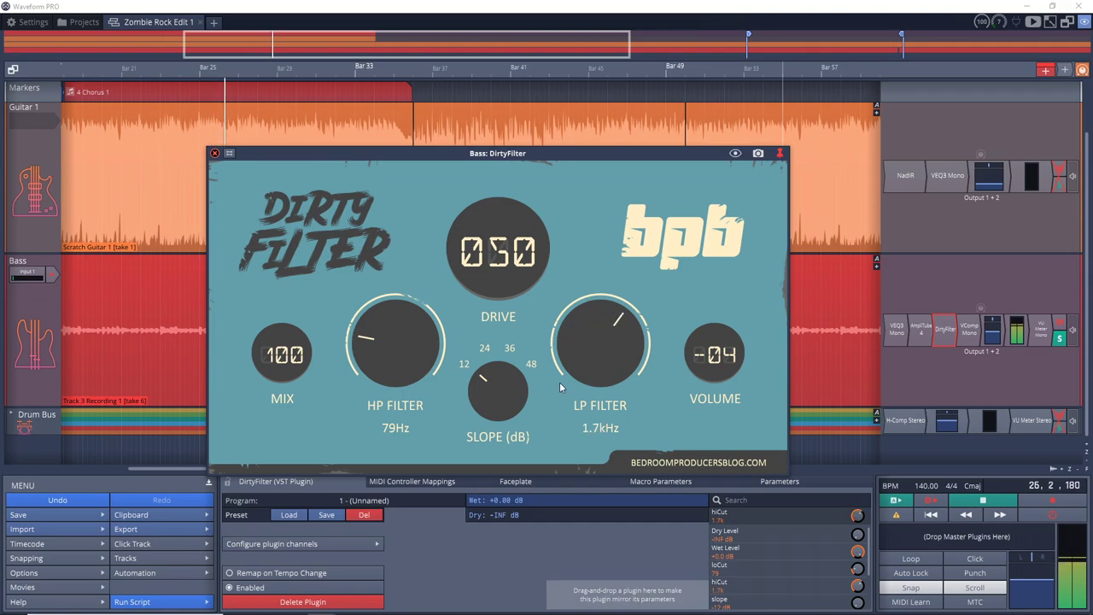
mouse_move(482, 262)
left_mouse_down()
mouse_move(474, 185)
mouse_move(474, 246)
left_mouse_up()
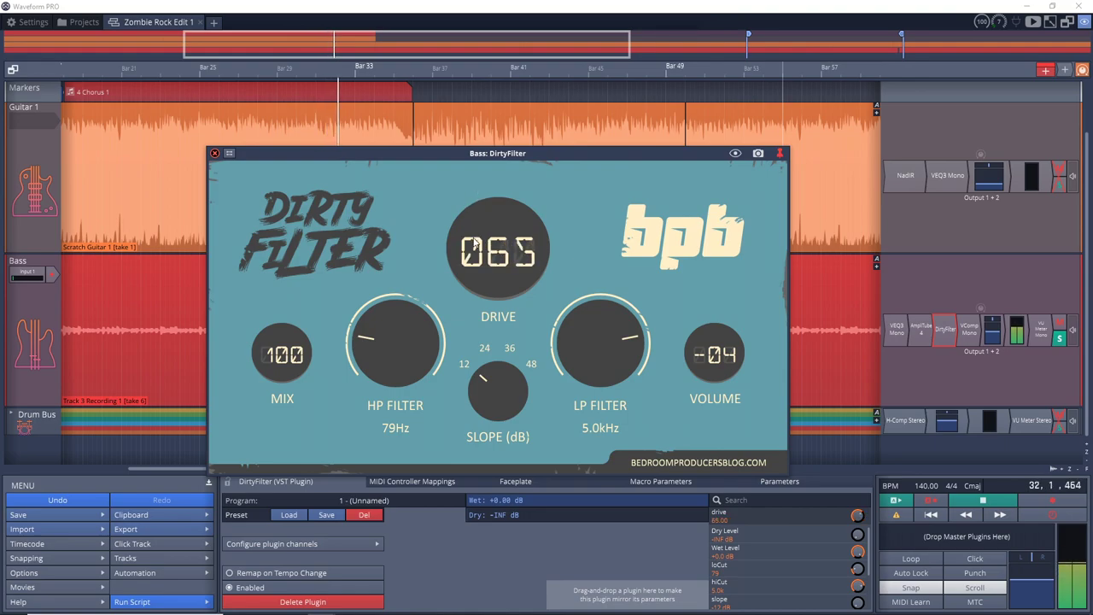
Set low-pass to 4.9kHz and slope to 48 dB, sweep high-pass up, then lower Track 2's mix to 060.
left_click_drag(610, 345, 612, 347)
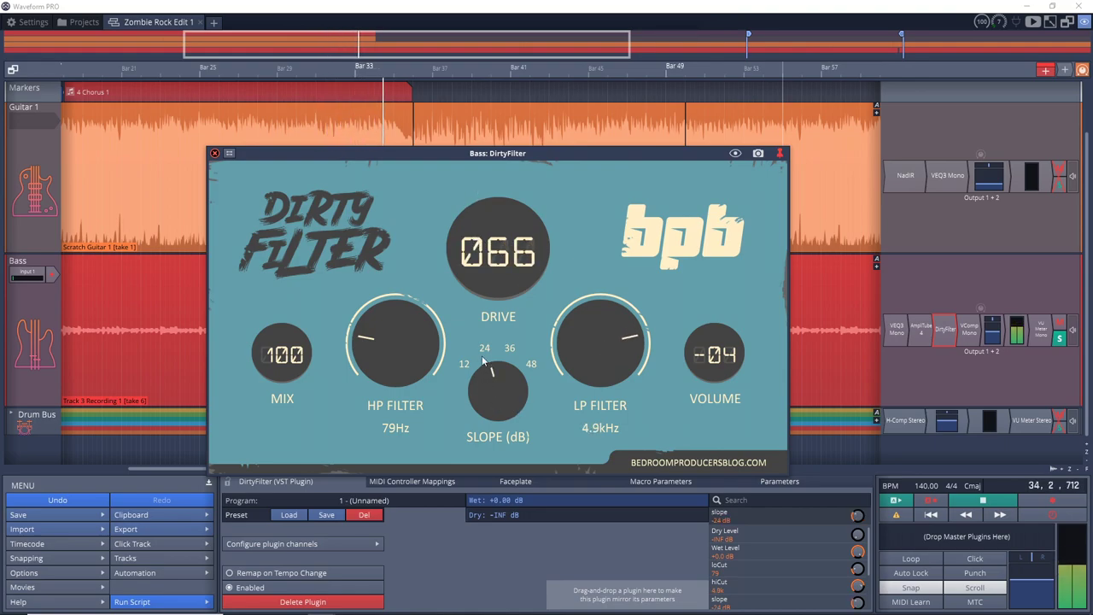
left_click_drag(484, 362, 495, 305)
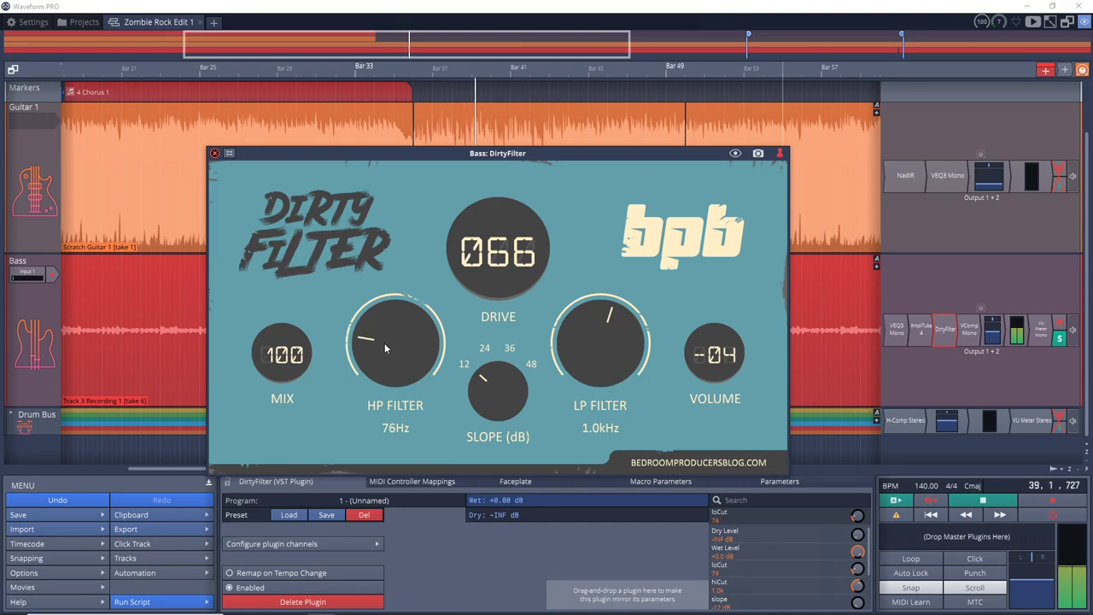
left_click_drag(382, 370, 375, 317)
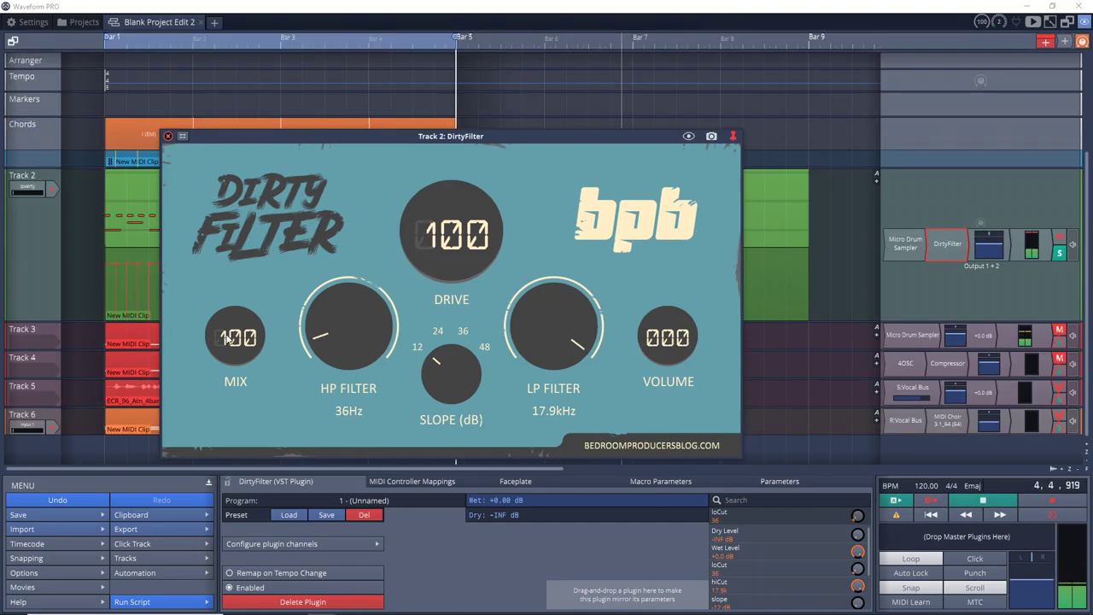
left_click_drag(229, 354, 227, 381)
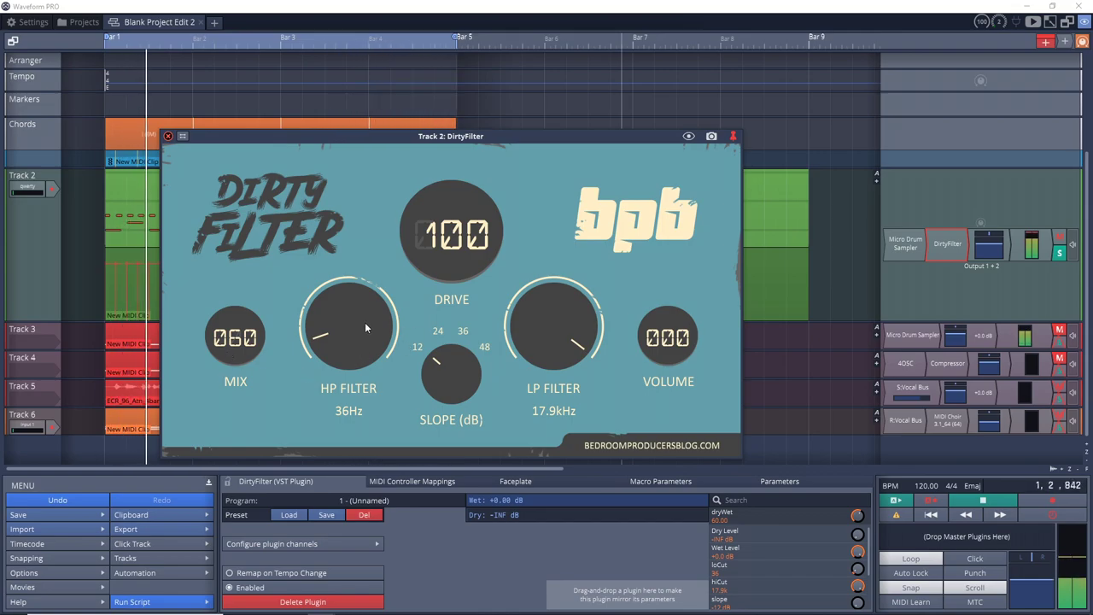
Lower the Dirty Filter drive to 077 and raise its high-pass filter to about 204Hz.
left_click_drag(450, 257, 451, 264)
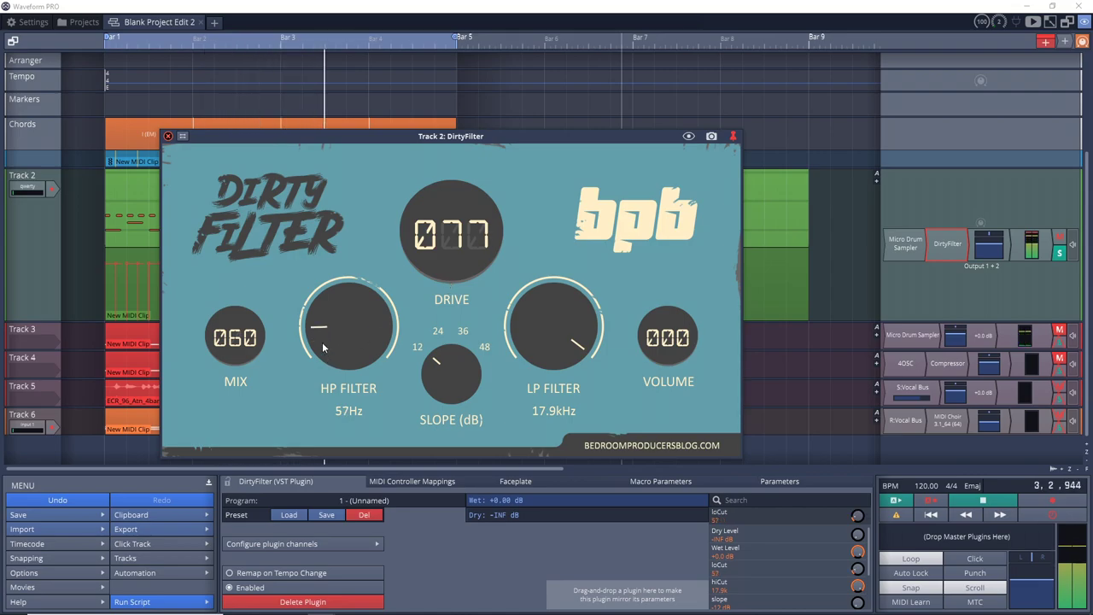
left_click_drag(322, 340, 321, 316)
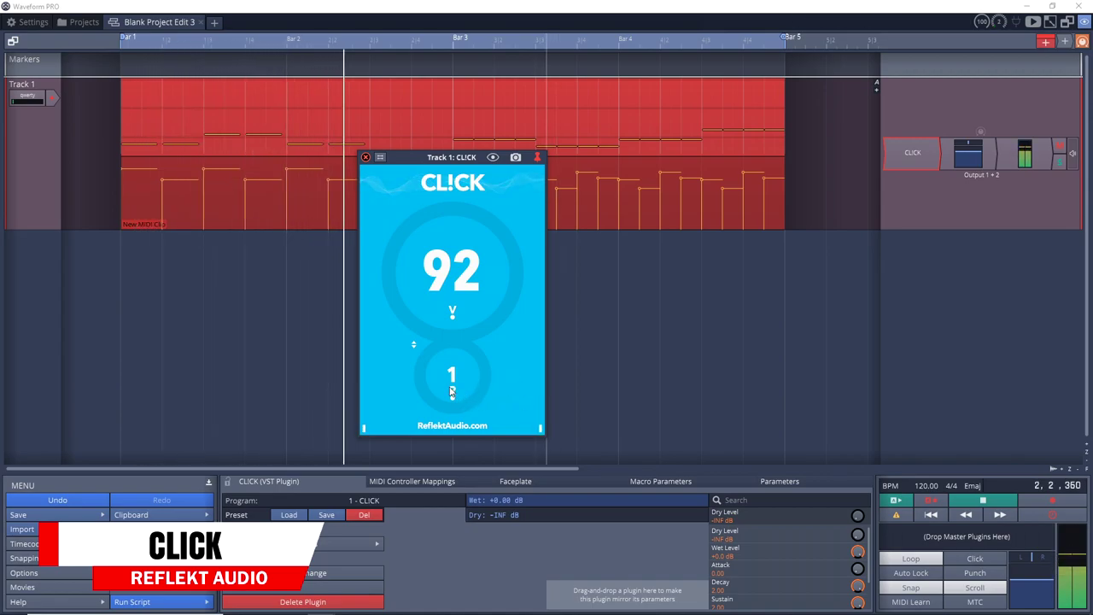
Set CLICK's top V dial on Track 1 to 82.
scroll(452, 380, "up", 6)
scroll(452, 377, "down", 1)
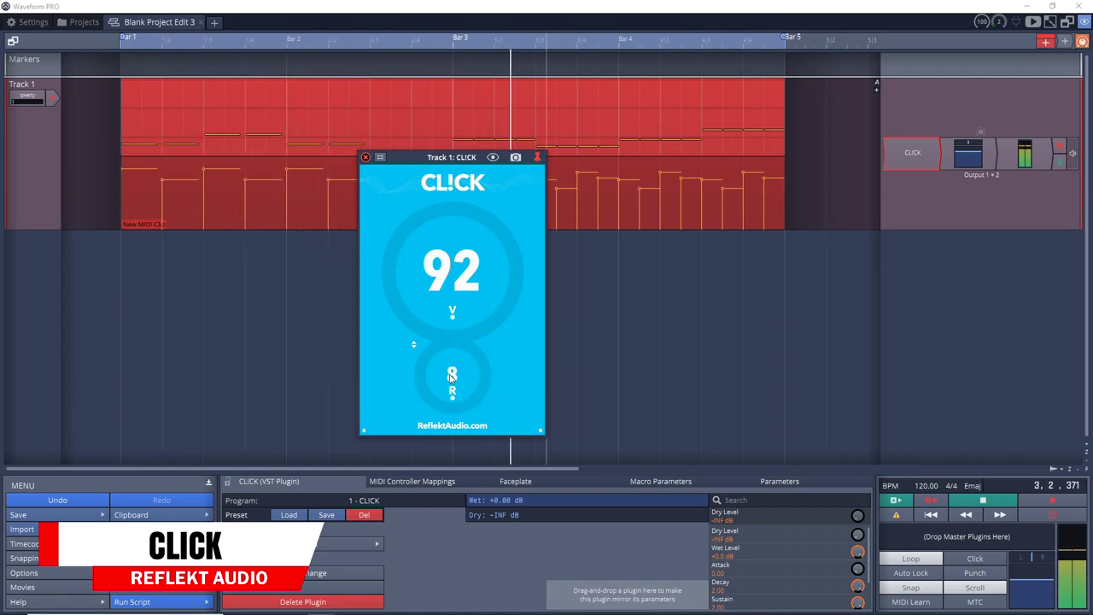
scroll(457, 288, "down", 10)
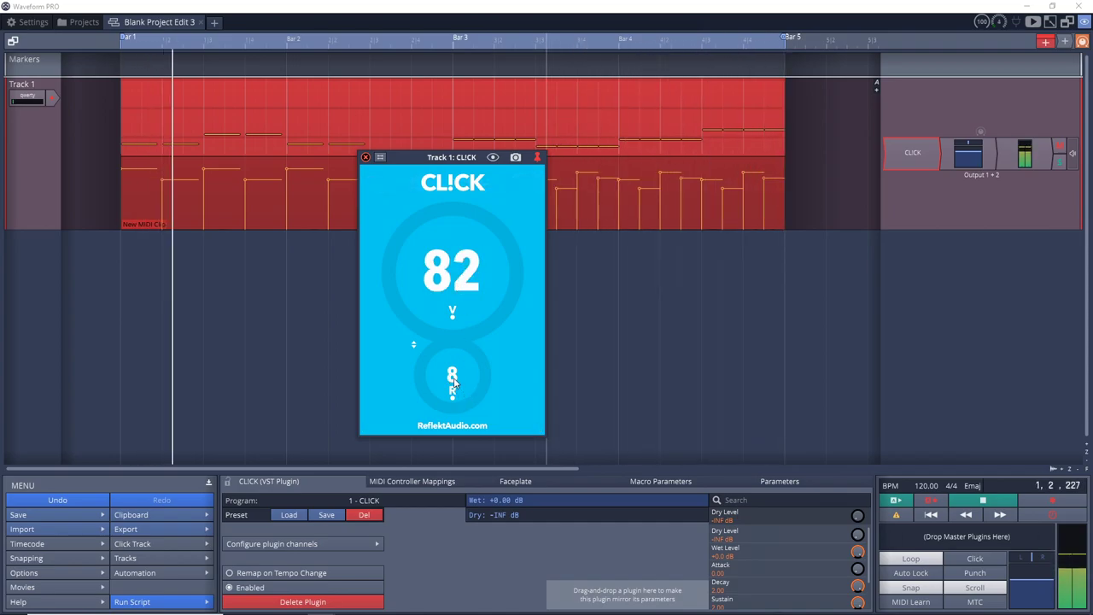
scroll(453, 380, "up", 2)
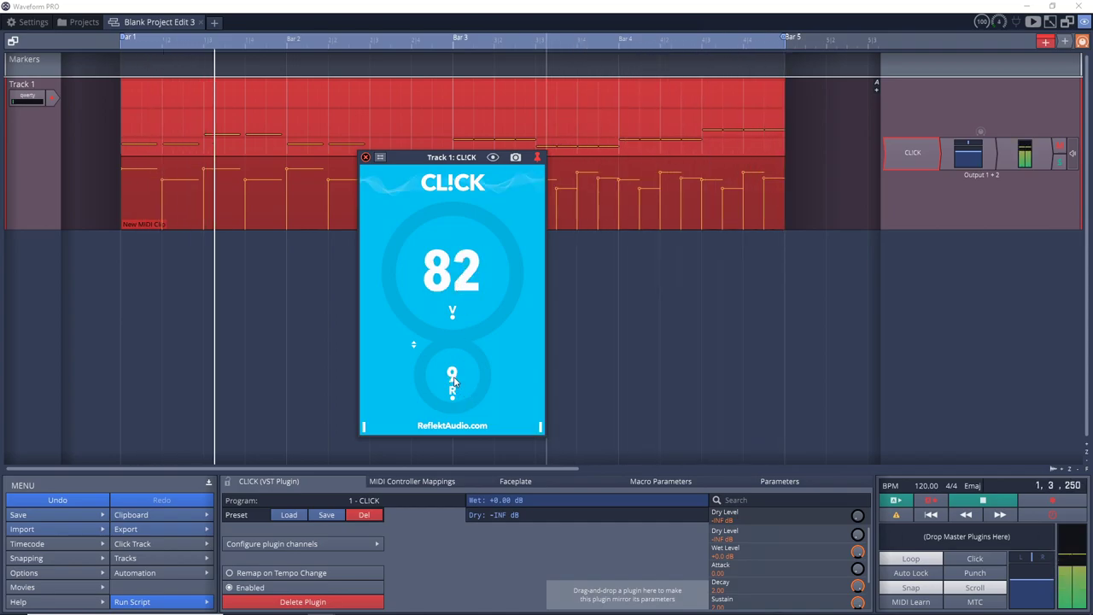
Try CLICK's playback modes, including Round Robin, ending on Total Random, and raise R to 13.
left_click(414, 345)
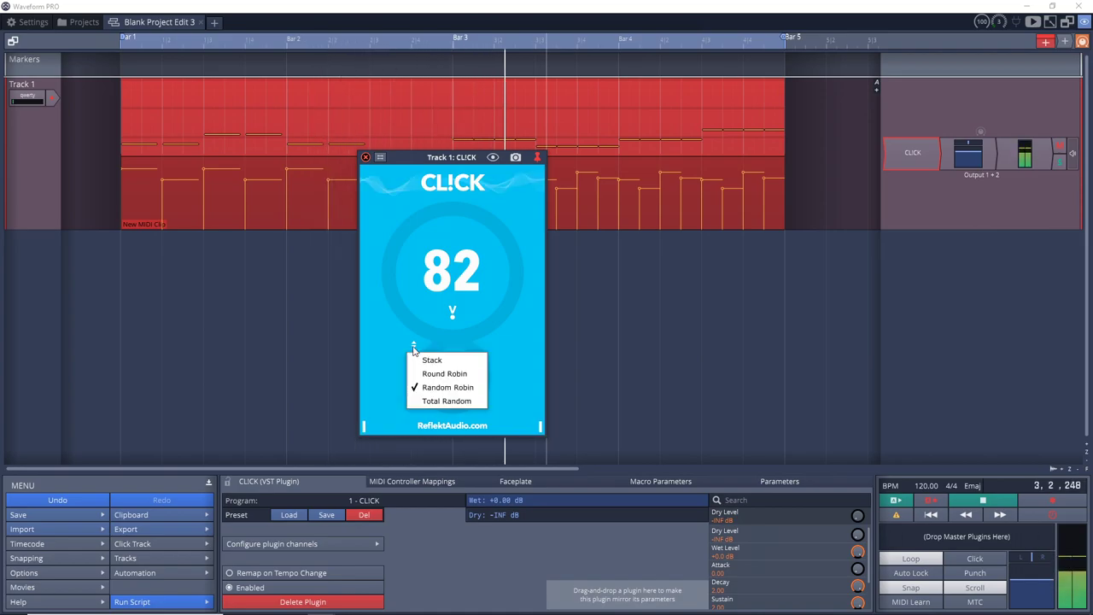
left_click(429, 393)
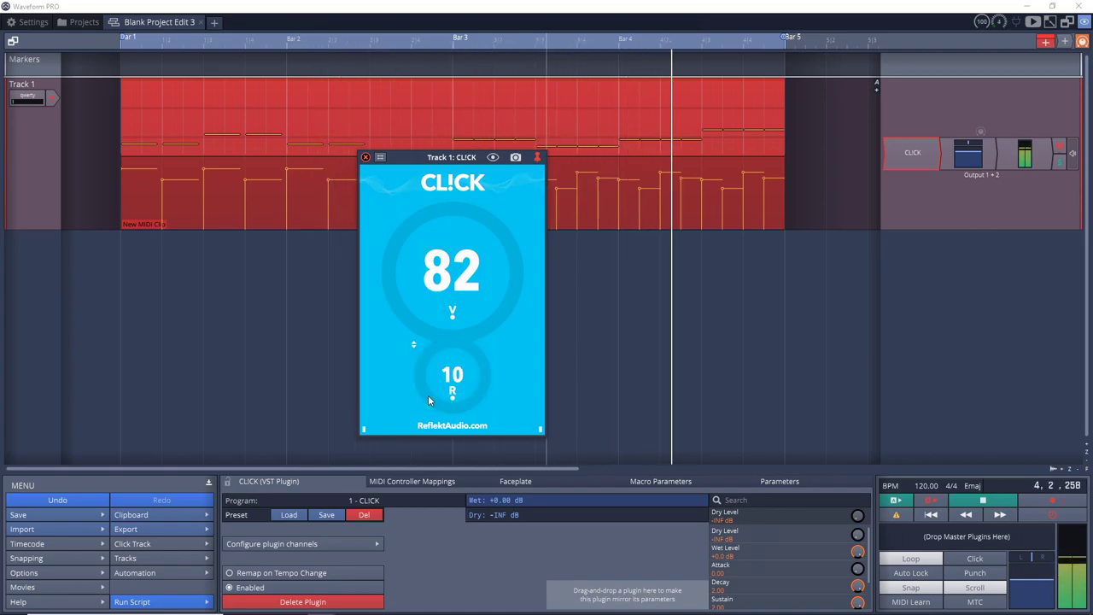
left_click(412, 346)
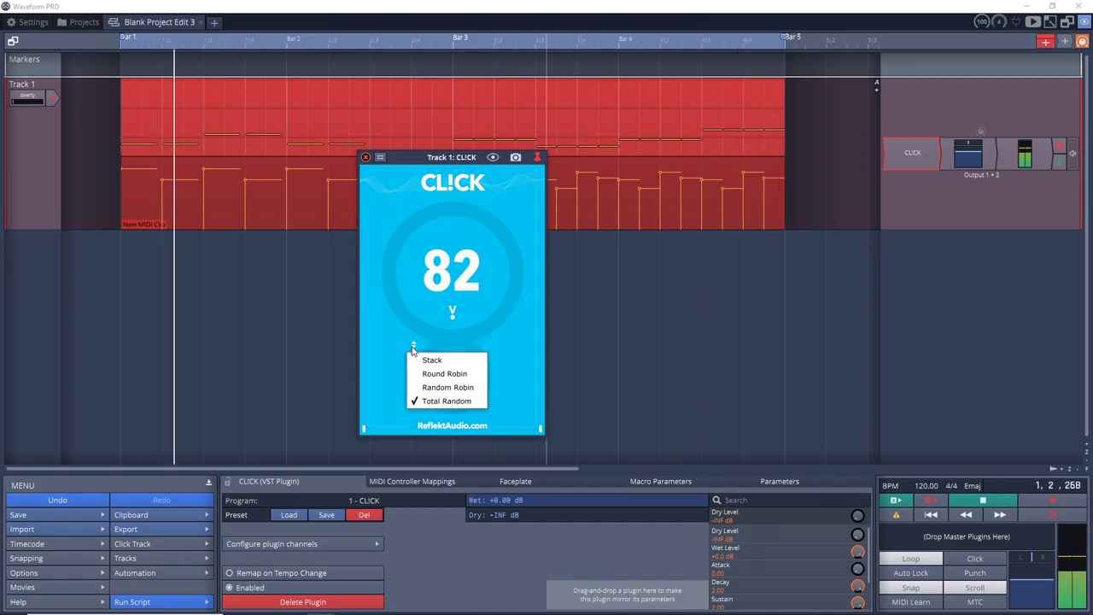
left_click(425, 371)
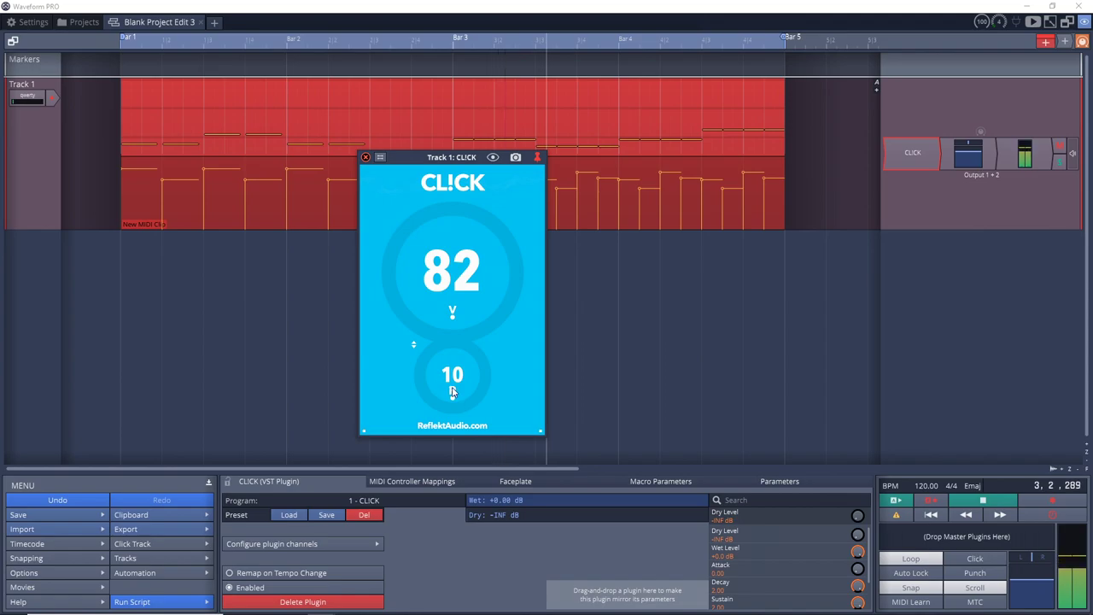
left_click(434, 356)
left_click(436, 384)
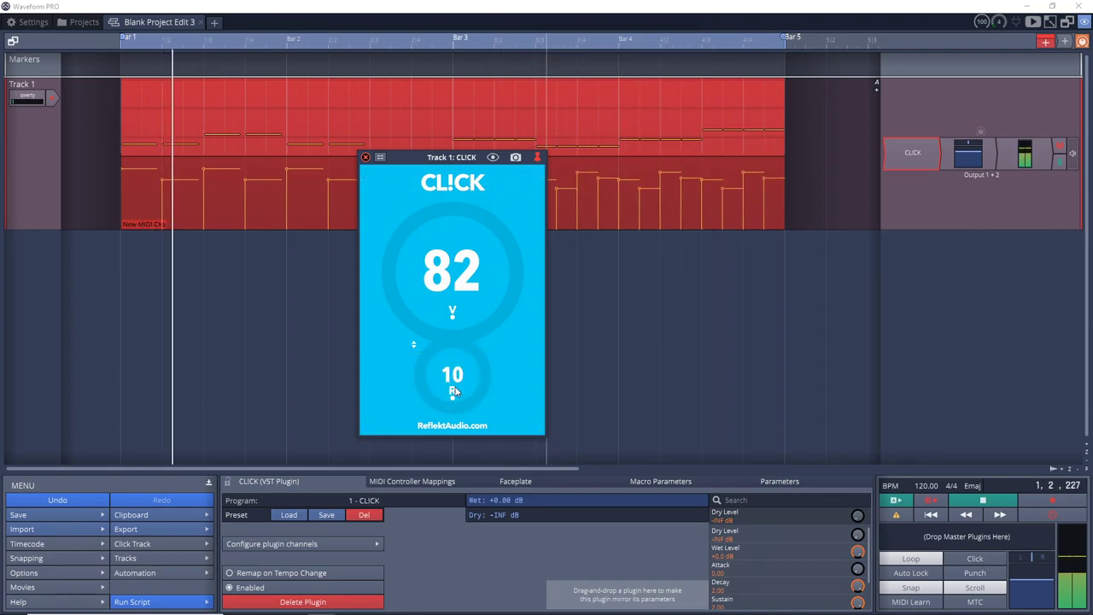
mouse_move(456, 379)
left_mouse_down()
mouse_move(456, 347)
mouse_move(456, 373)
left_mouse_up()
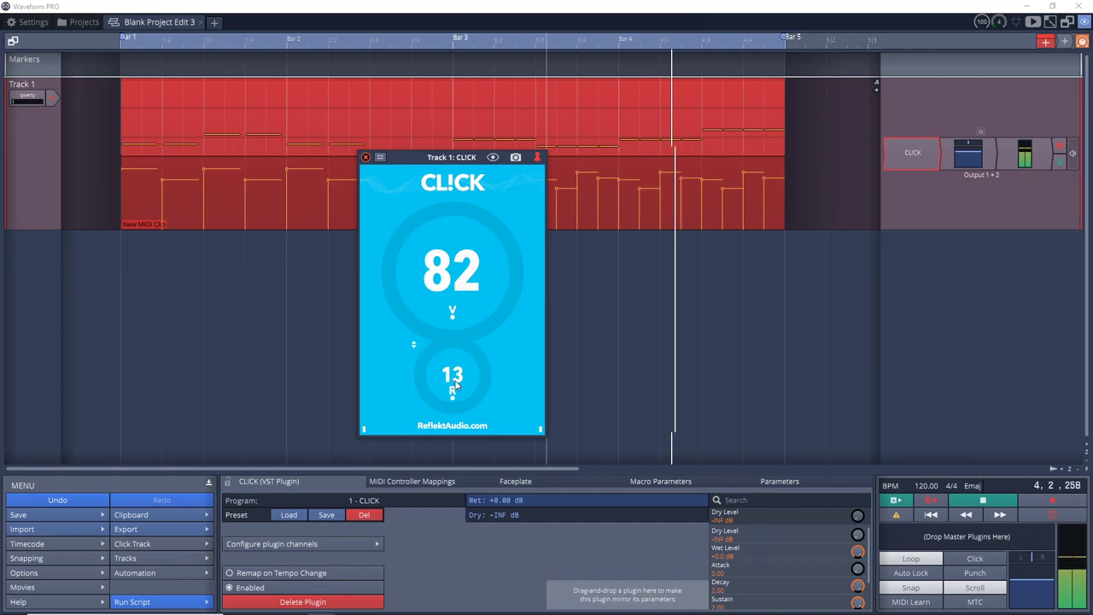